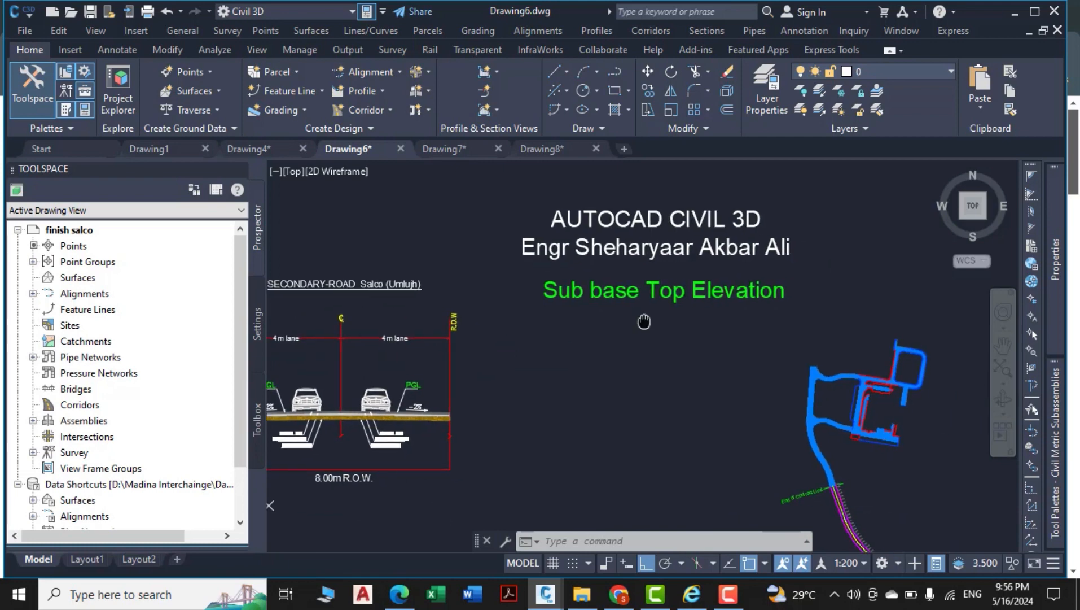
- Examine the road plan between the start and end contract limits, including the point elevations near the end limit
middle_click_drag(715, 383, 645, 303)
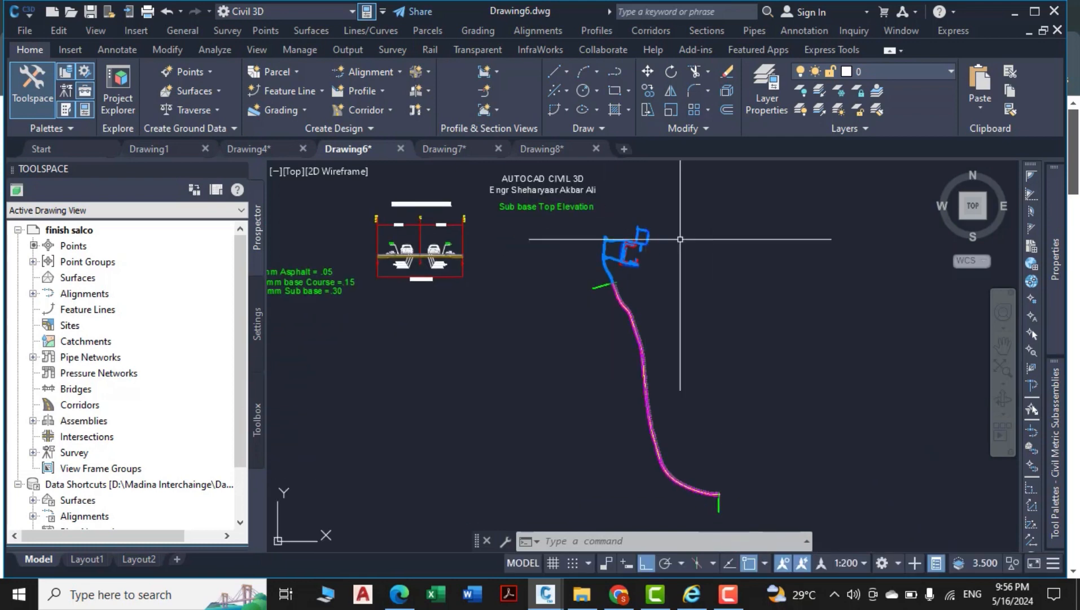
scroll(622, 288, "up", 2)
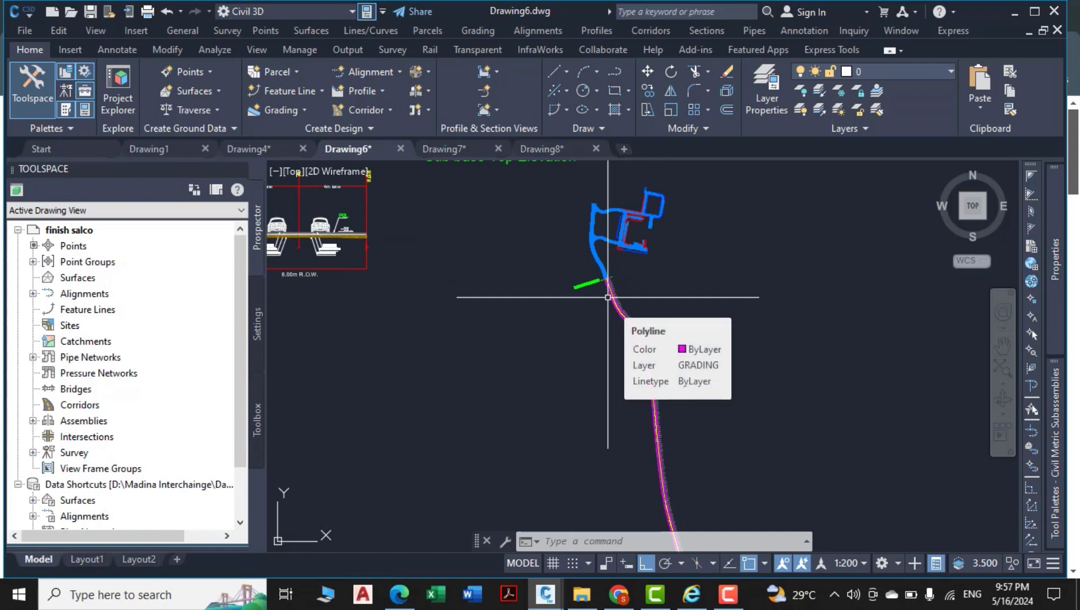
scroll(608, 297, "up", 6)
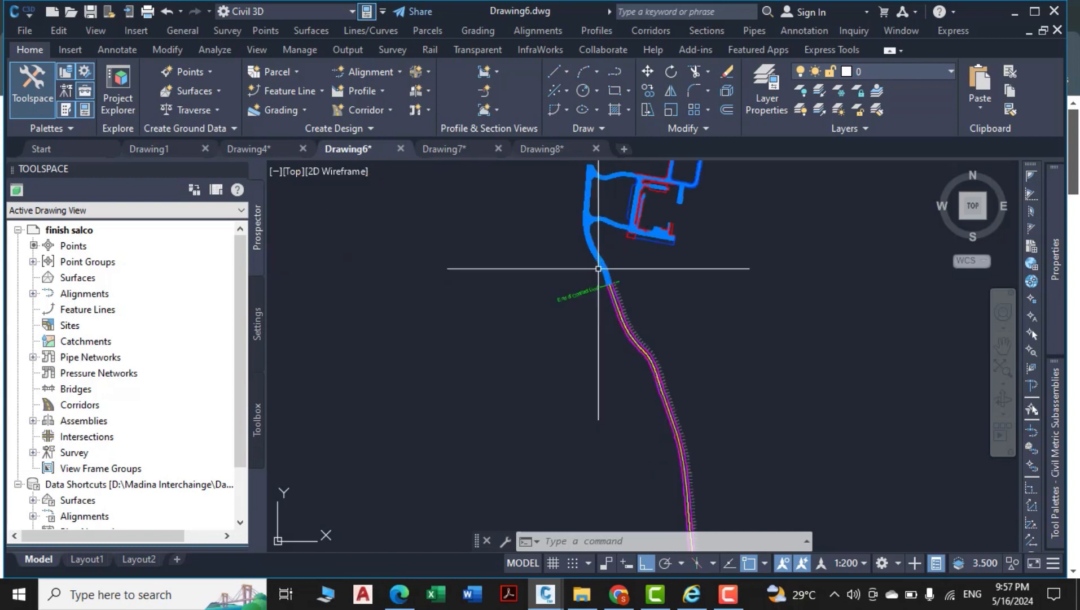
scroll(663, 258, "down", 5)
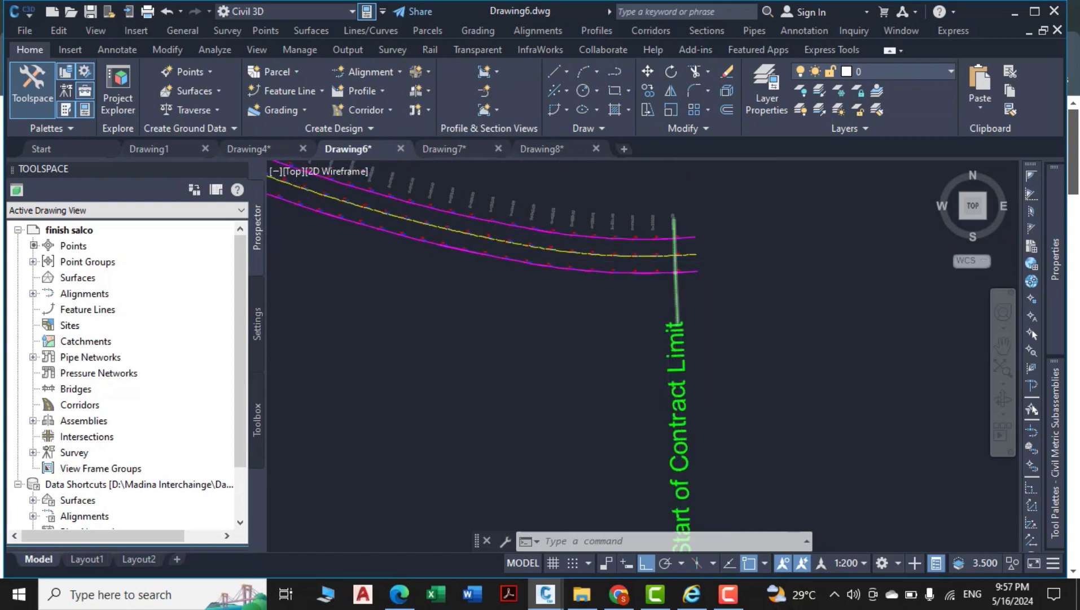
middle_click_drag(665, 258, 883, 480)
scroll(735, 407, "down", 6)
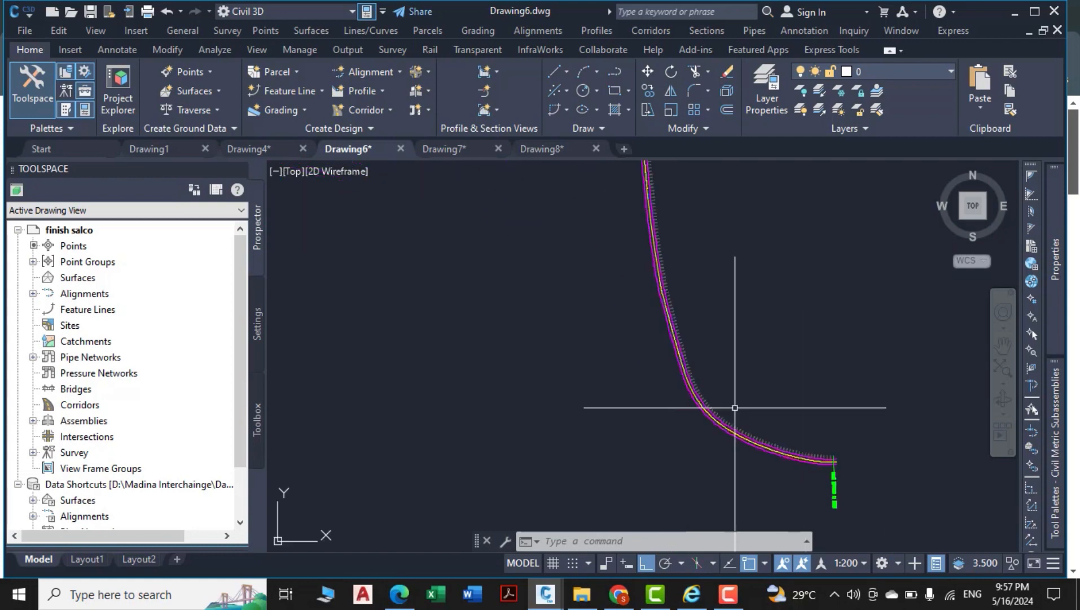
middle_click_drag(735, 407, 744, 493)
scroll(631, 280, "up", 5)
scroll(747, 373, "up", 2)
scroll(817, 398, "up", 8)
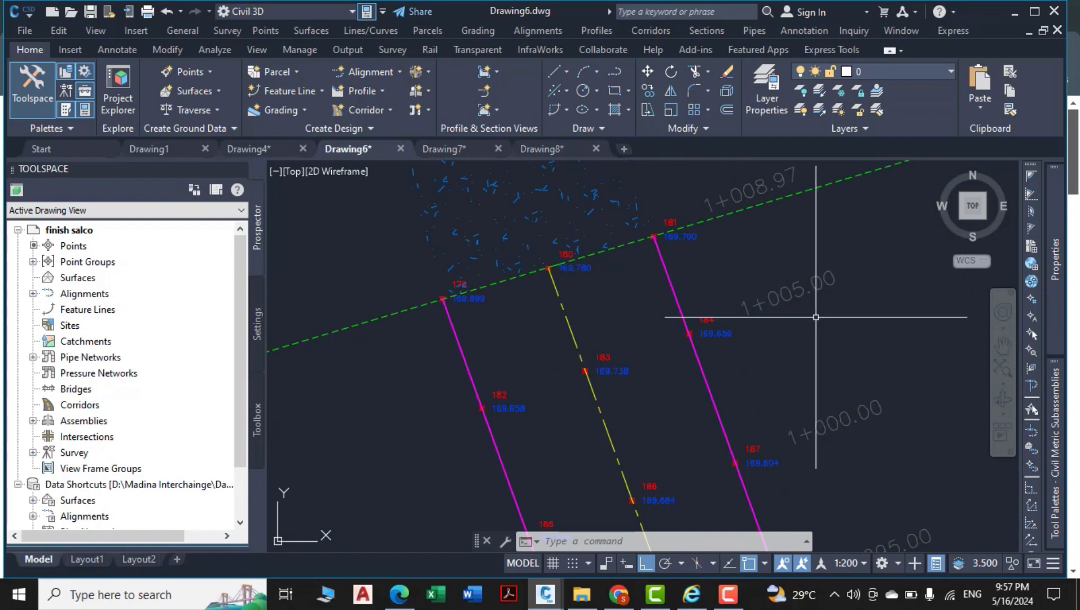
scroll(816, 316, "down", 10)
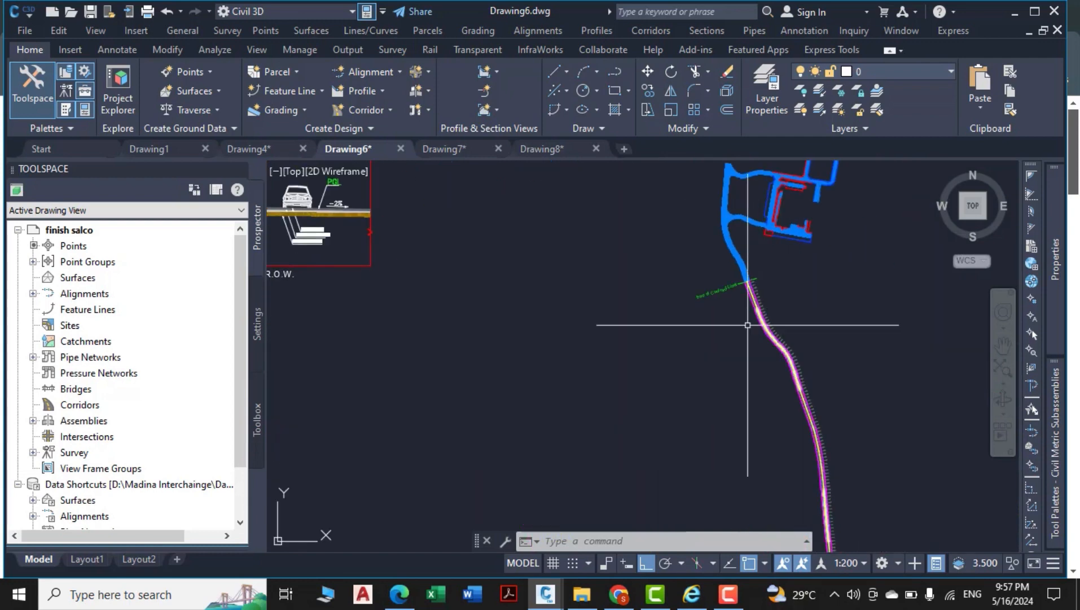
- Examine the SECONDARY-ROAD typical cross section, including its lanes, pavement layers and PGL labels
mouse_move(662, 322)
middle_mouse_down()
mouse_move(750, 329)
mouse_move(929, 376)
middle_mouse_up()
middle_click_drag(608, 291, 674, 372)
scroll(572, 300, "up", 2)
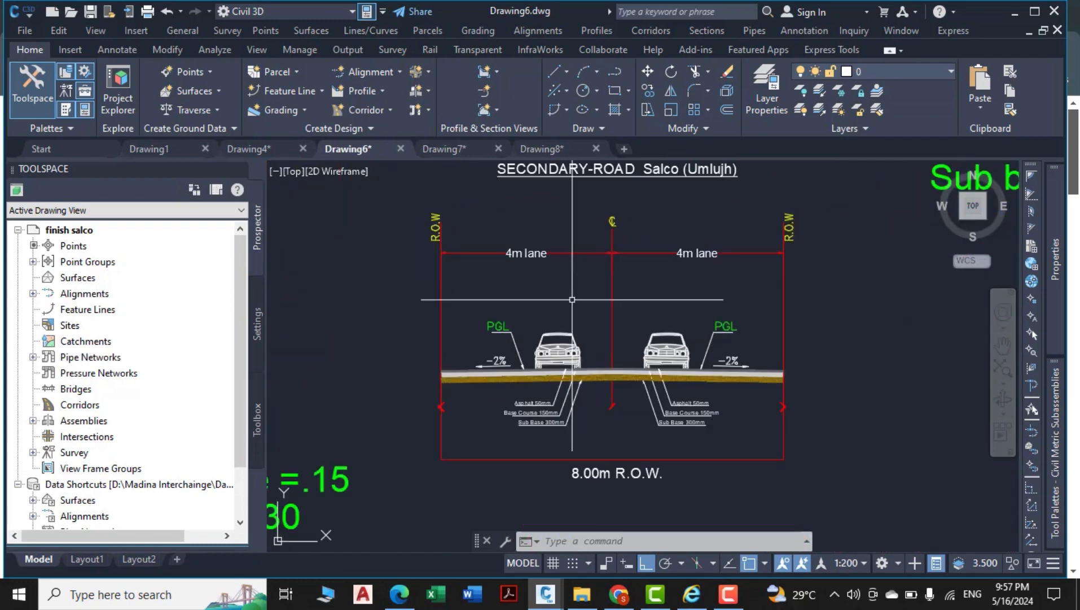
middle_click_drag(593, 309, 593, 341)
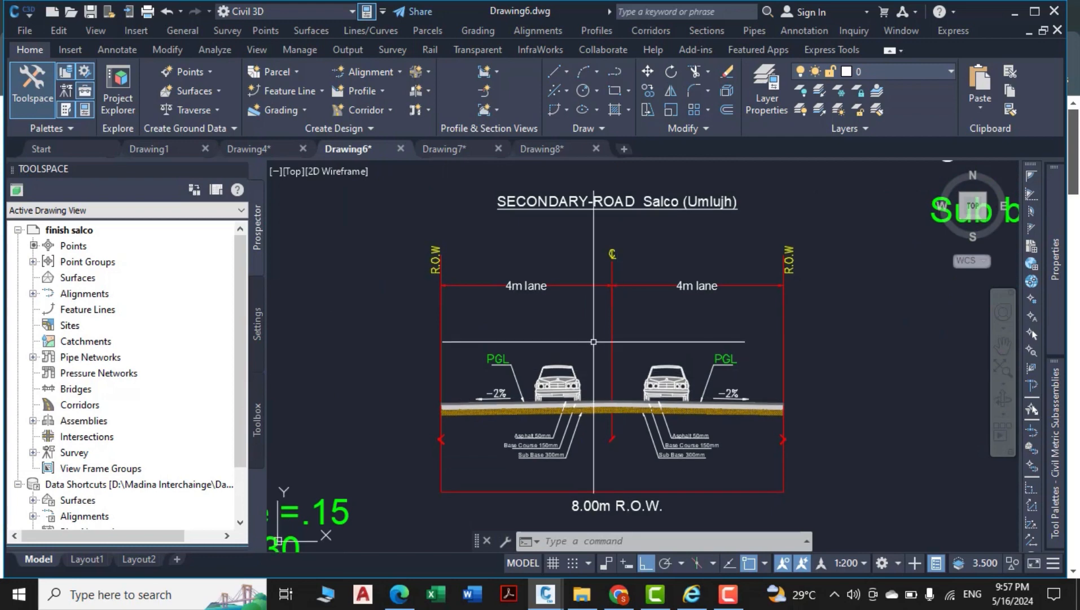
scroll(562, 294, "up", 4)
scroll(635, 274, "down", 4)
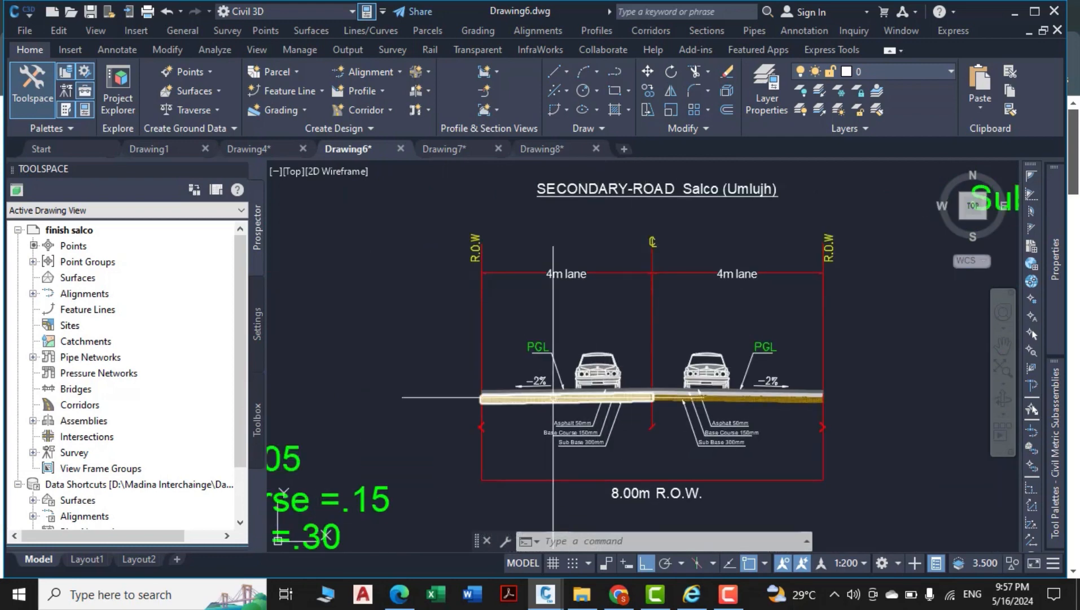
scroll(552, 398, "up", 4)
scroll(721, 327, "down", 5)
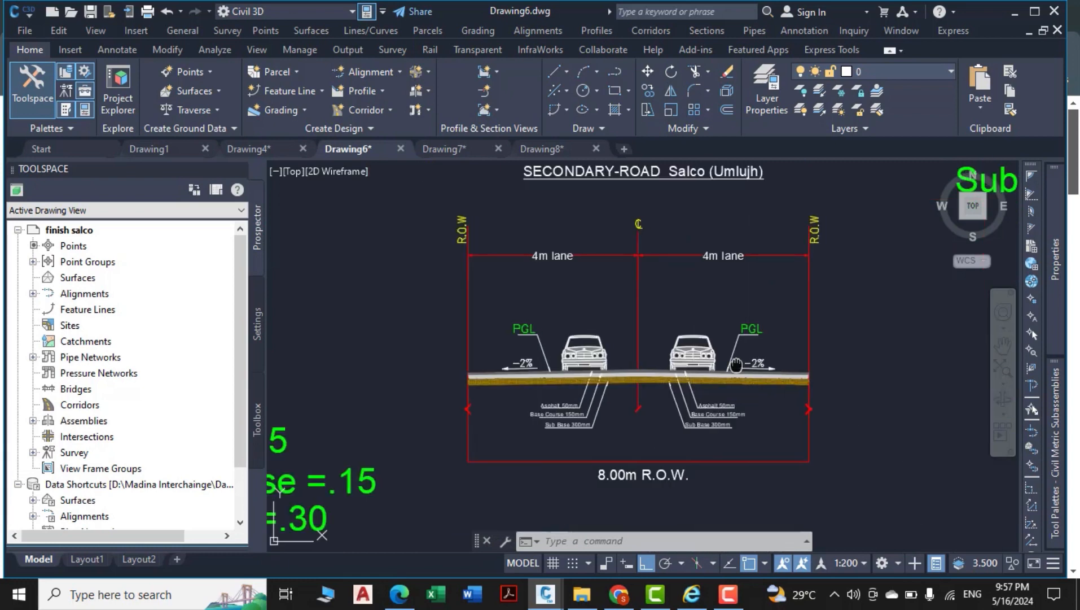
mouse_move(721, 326)
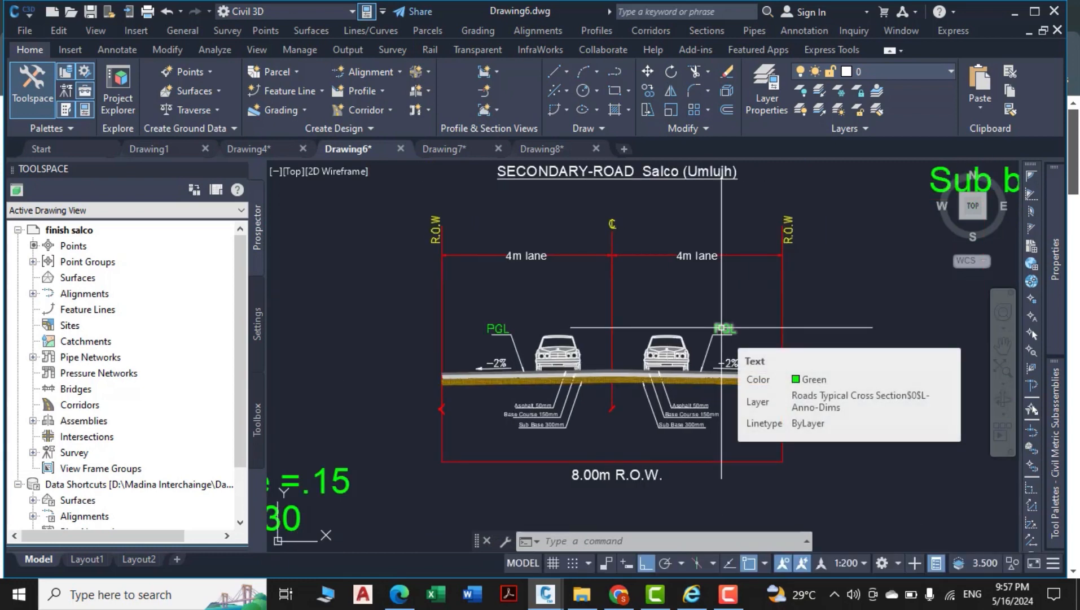
- Read the asphalt, base course and sub base thickness labels on the typical cross section
scroll(677, 333, "up", 2)
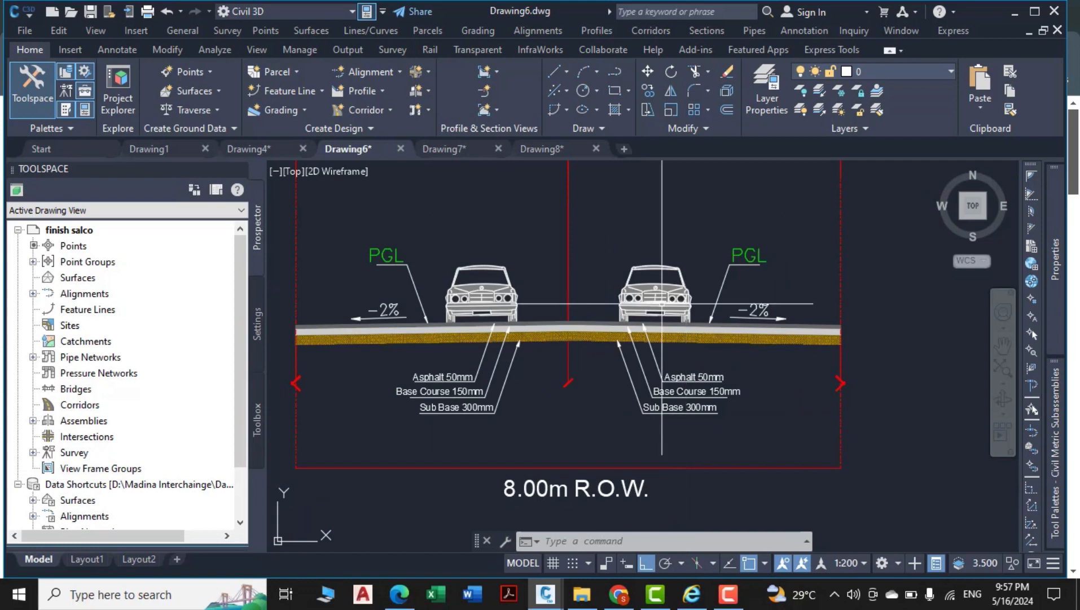
scroll(668, 320, "up", 2)
scroll(655, 331, "up", 3)
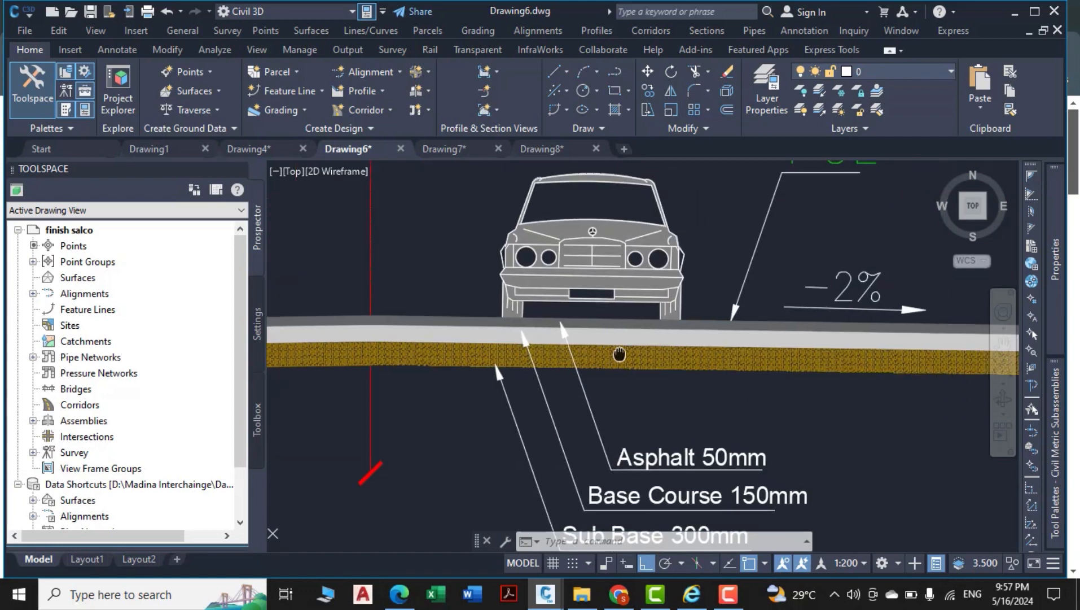
scroll(576, 324, "up", 2)
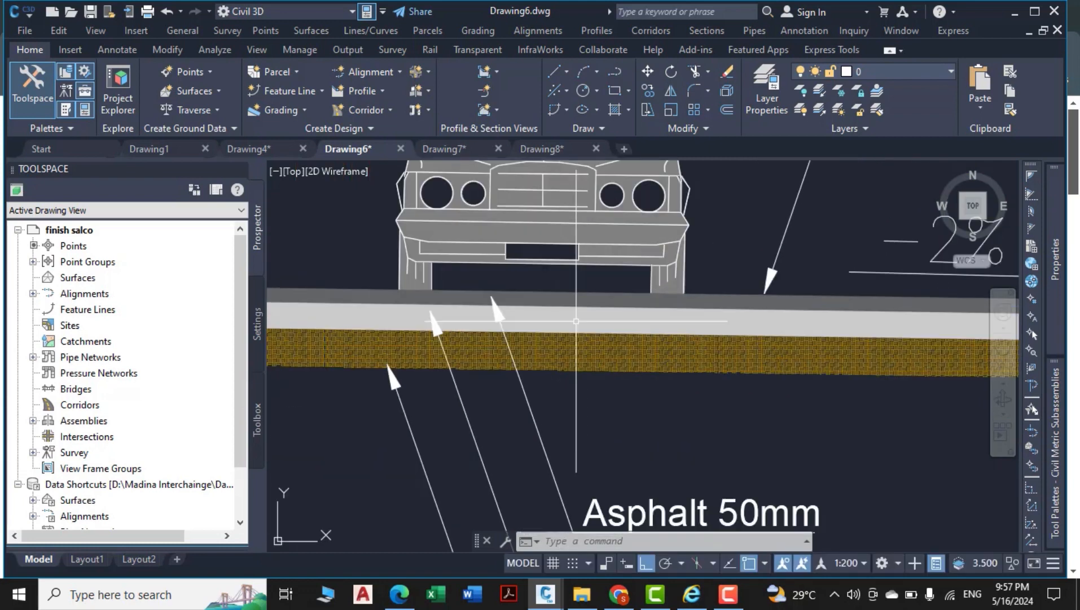
middle_click_drag(586, 331, 560, 308)
scroll(564, 319, "down", 2)
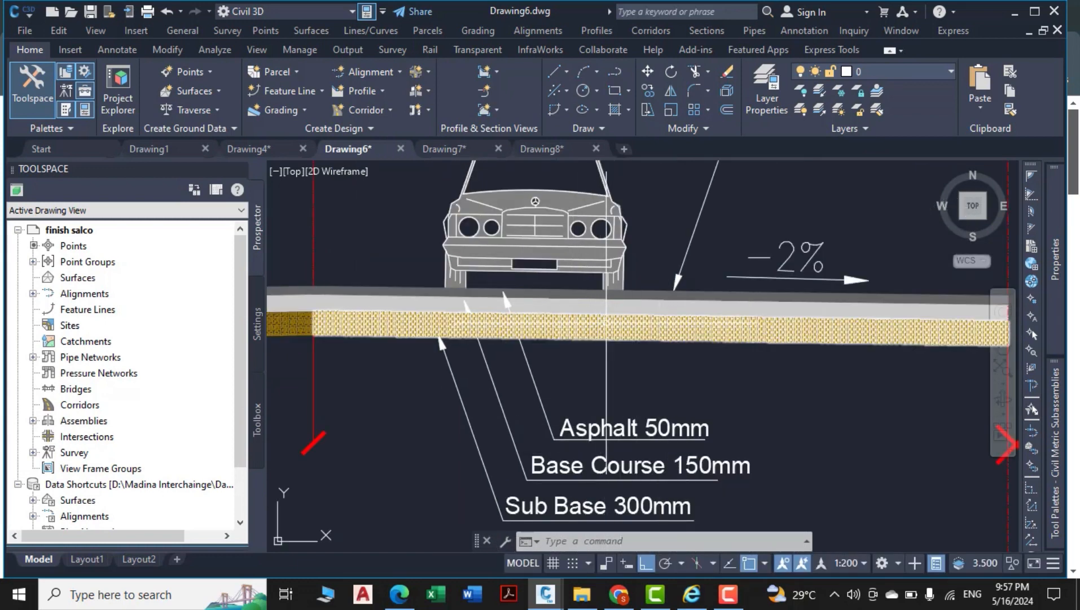
middle_click_drag(658, 412, 651, 389)
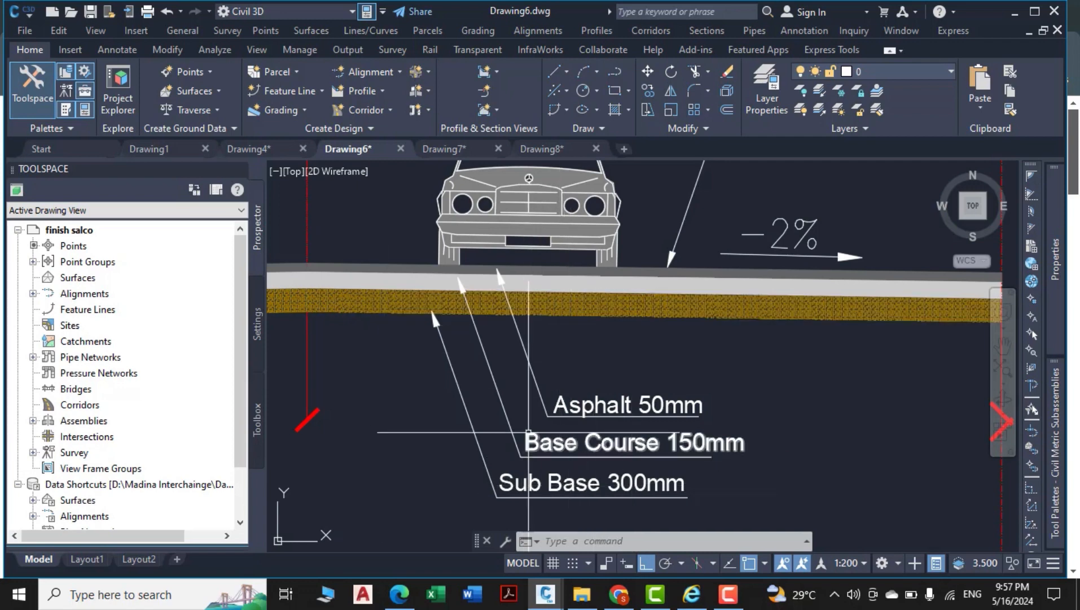
scroll(560, 311, "down", 3)
scroll(500, 429, "down", 4)
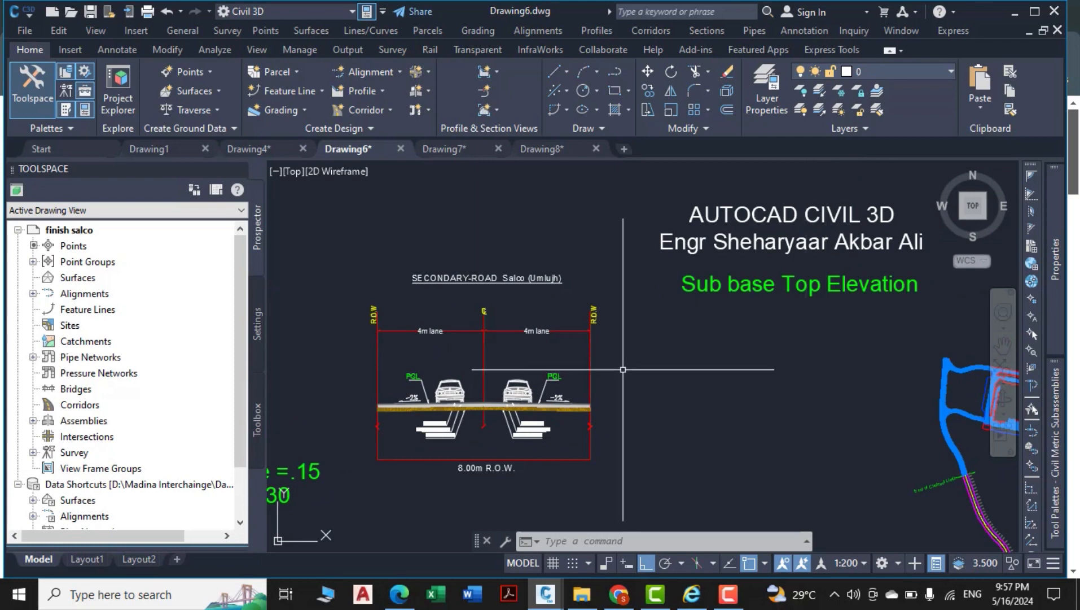
- Locate the top of the sub base in the cross section and compare the layers with the green thickness notes
middle_click_drag(565, 411, 721, 381)
scroll(720, 382, "up", 4)
scroll(643, 364, "up", 6)
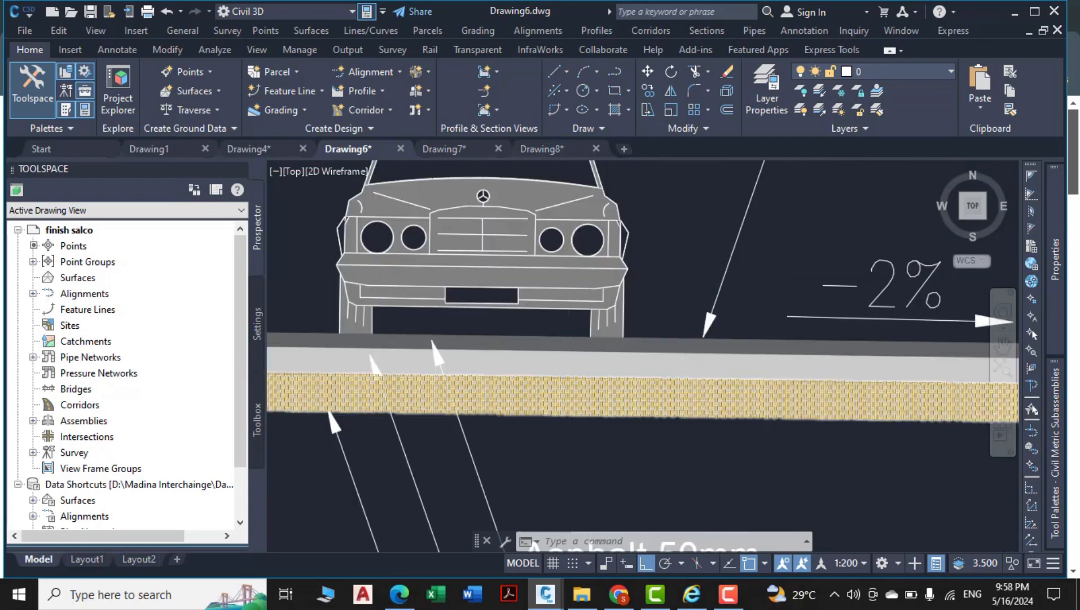
scroll(577, 403, "down", 6)
scroll(608, 407, "up", 6)
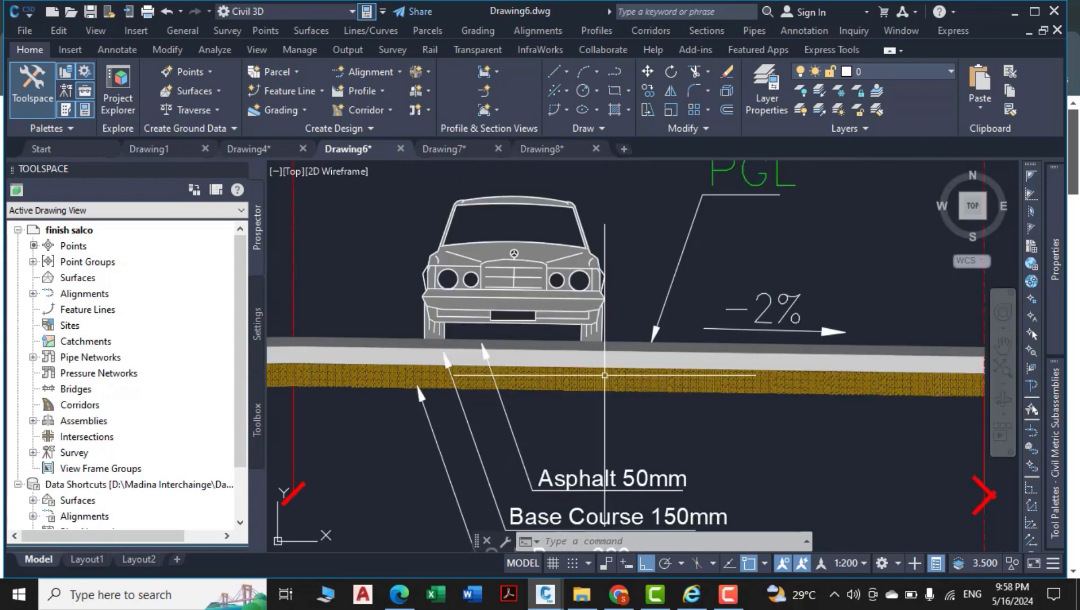
scroll(635, 350, "down", 3)
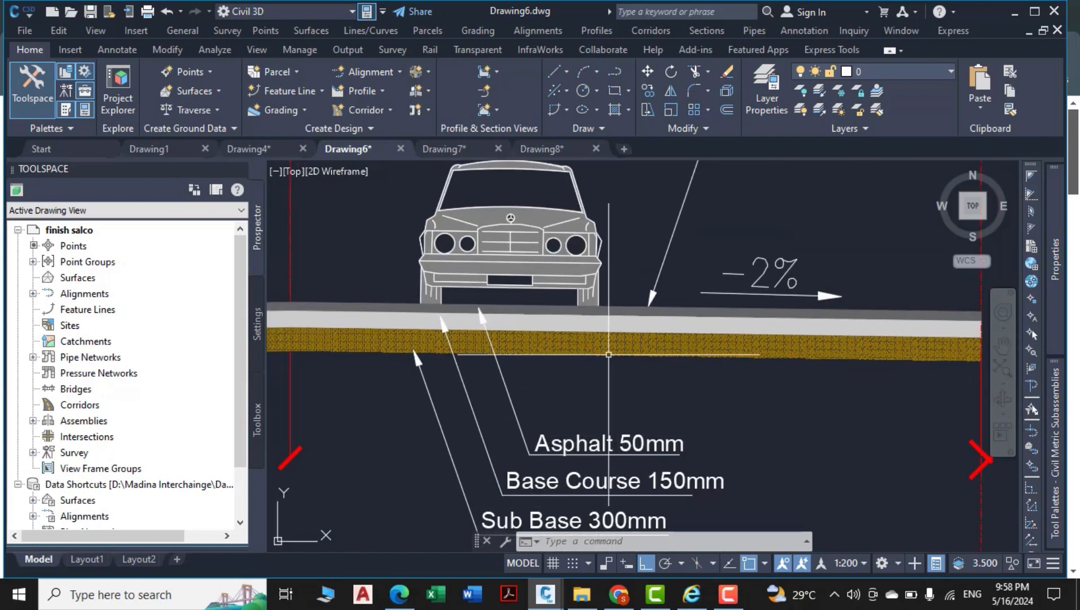
scroll(600, 324, "down", 5)
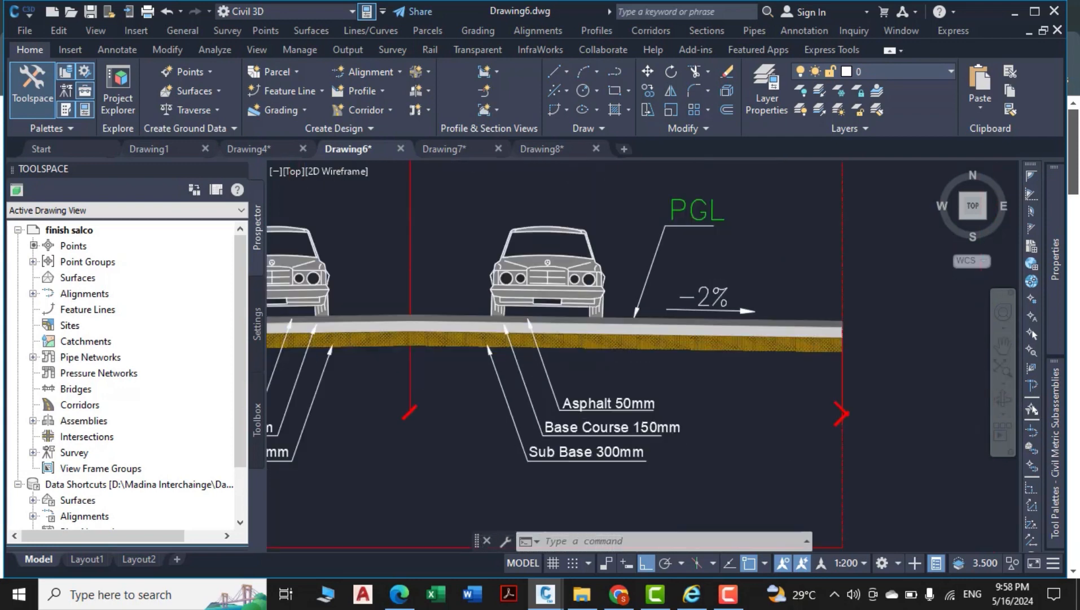
scroll(611, 353, "up", 5)
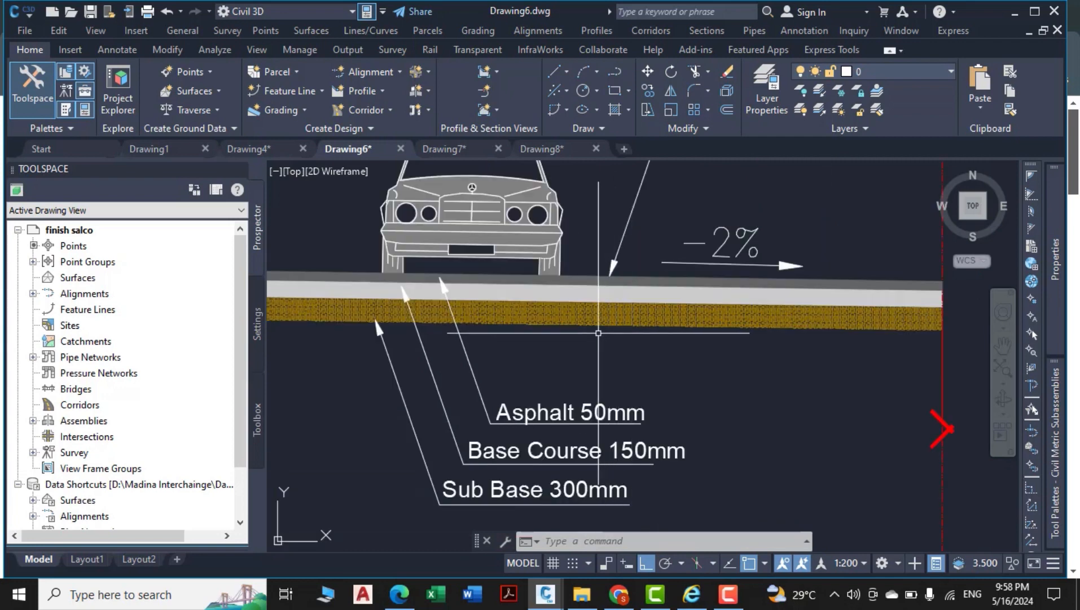
scroll(598, 333, "down", 6)
scroll(621, 389, "up", 4)
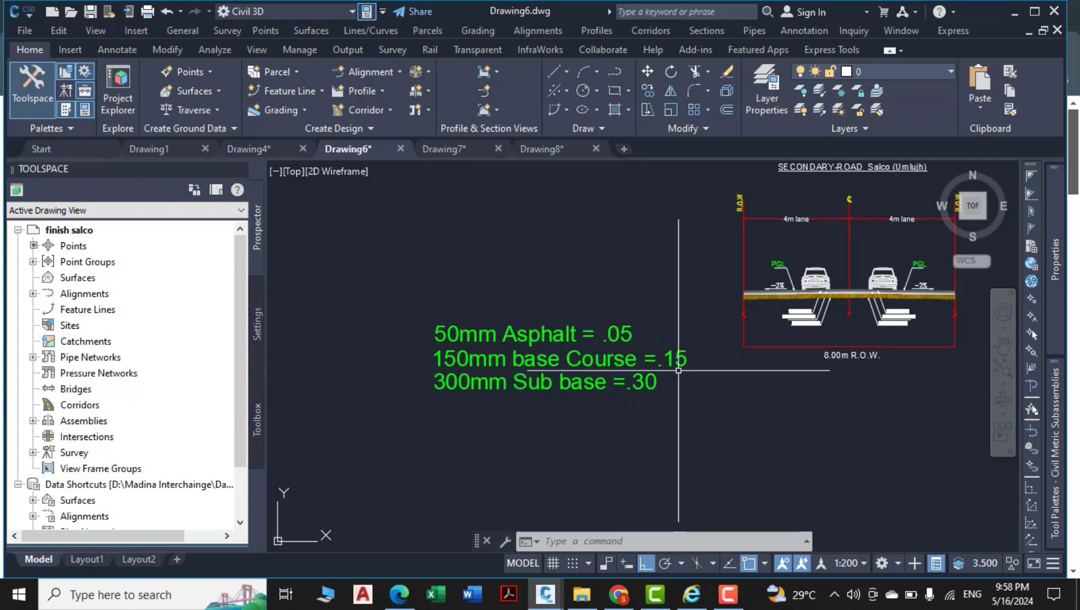
scroll(807, 293, "up", 8)
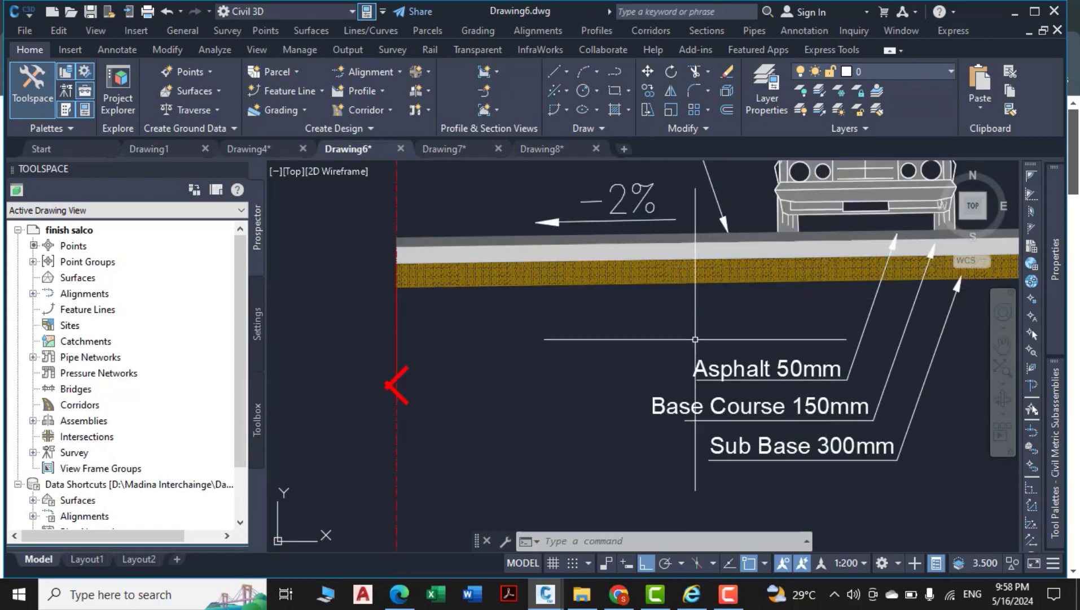
- Select COGO point 184 at station 1+005.00 near the End of Contract Limit and extend the selection to all similar points
scroll(766, 369, "down", 8)
middle_click_drag(766, 369, 571, 318)
scroll(676, 355, "up", 2)
middle_click_drag(904, 376, 635, 362)
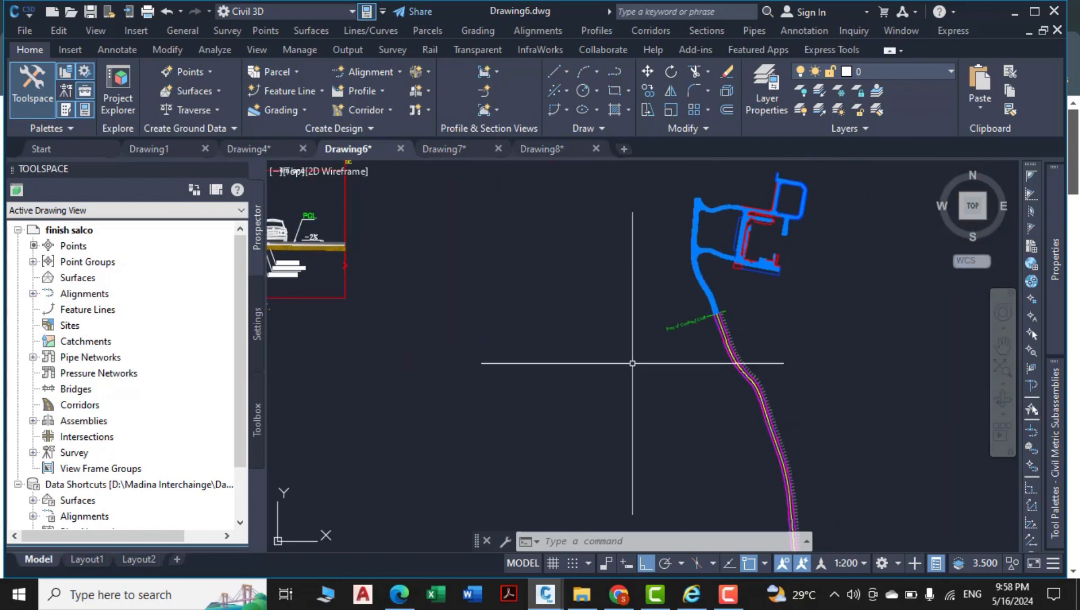
scroll(761, 371, "up", 4)
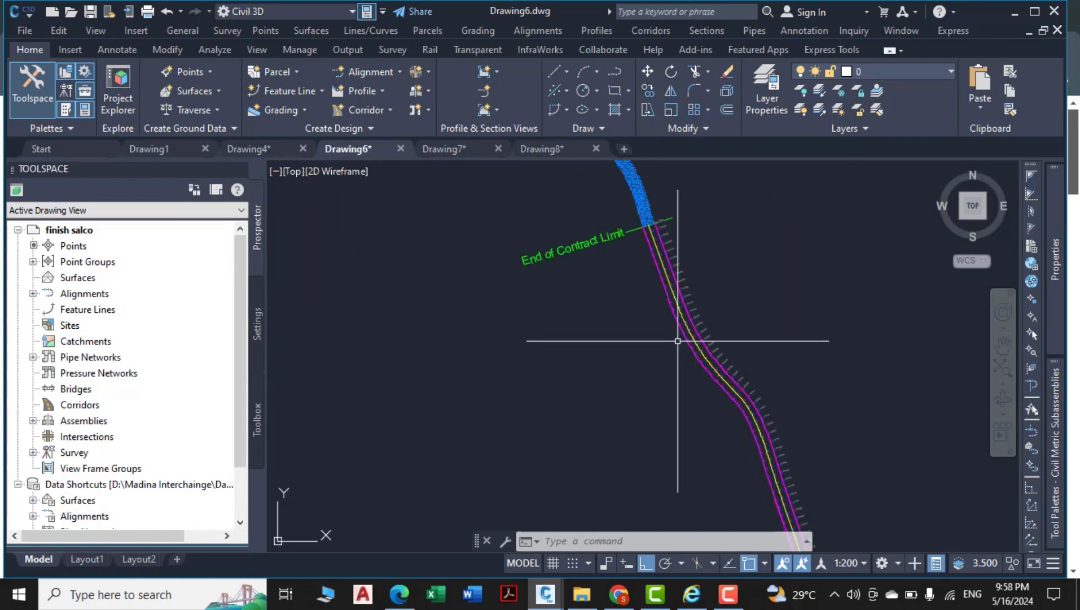
scroll(651, 234, "up", 6)
scroll(719, 213, "up", 4)
mouse_move(719, 220)
middle_mouse_down()
mouse_move(697, 233)
mouse_move(646, 316)
middle_mouse_up()
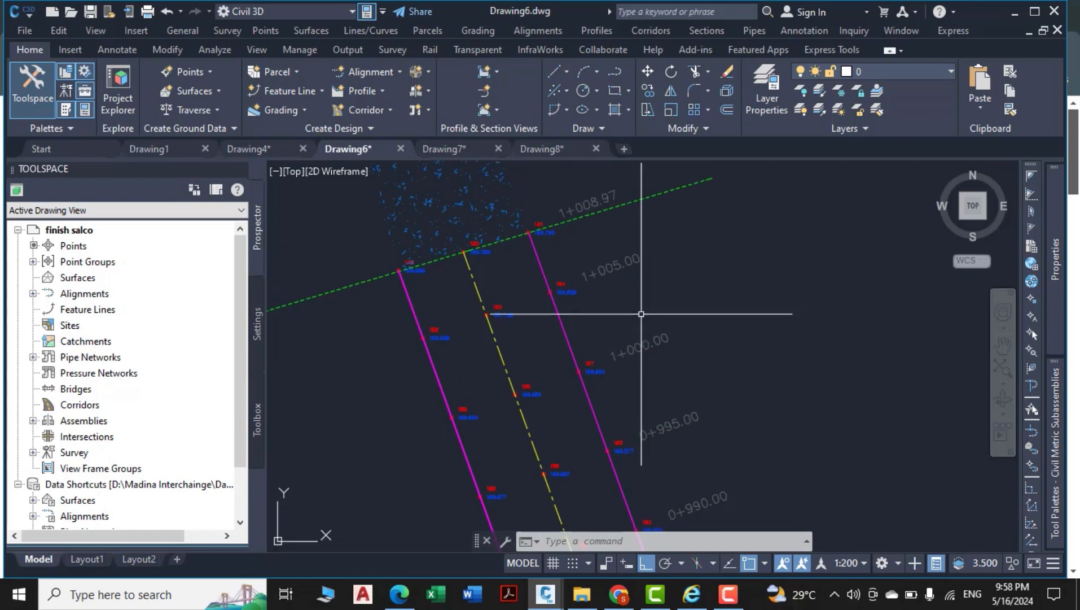
scroll(563, 291, "up", 6)
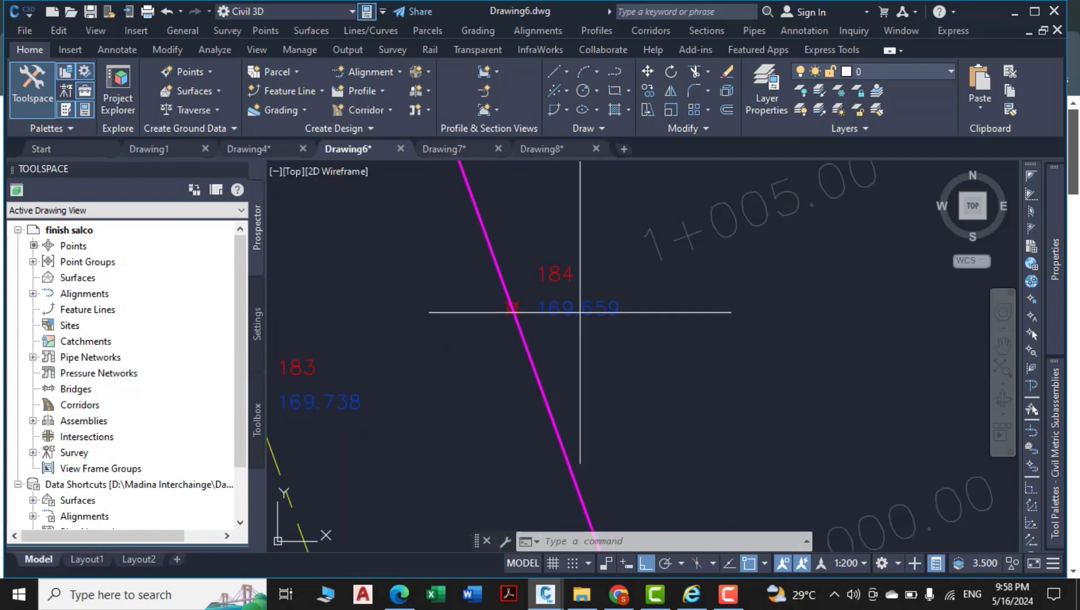
left_click(586, 314)
left_click(571, 341)
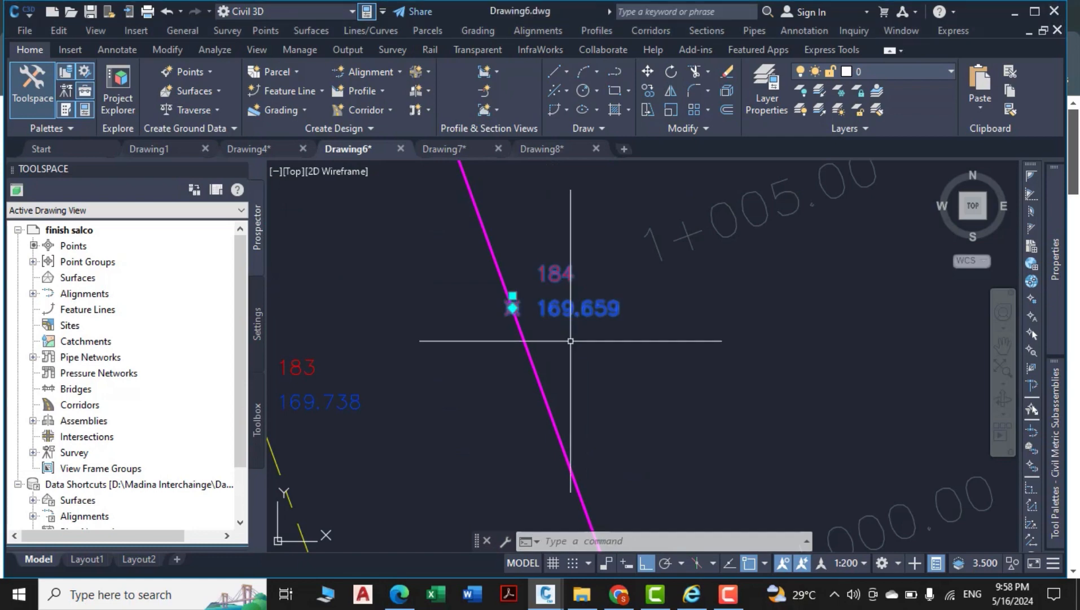
right_click(626, 508)
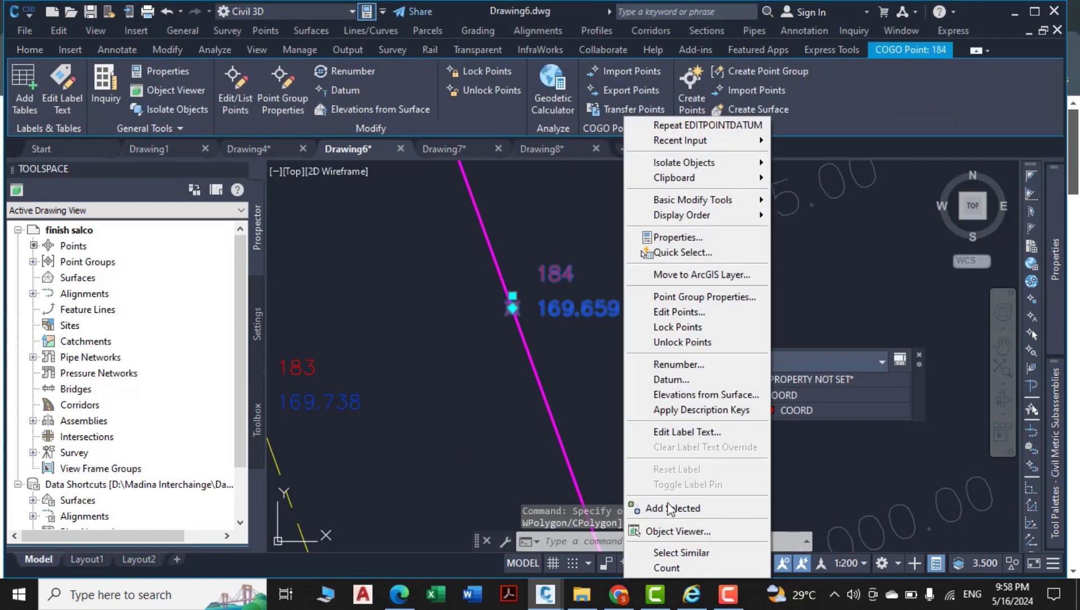
left_click(682, 552)
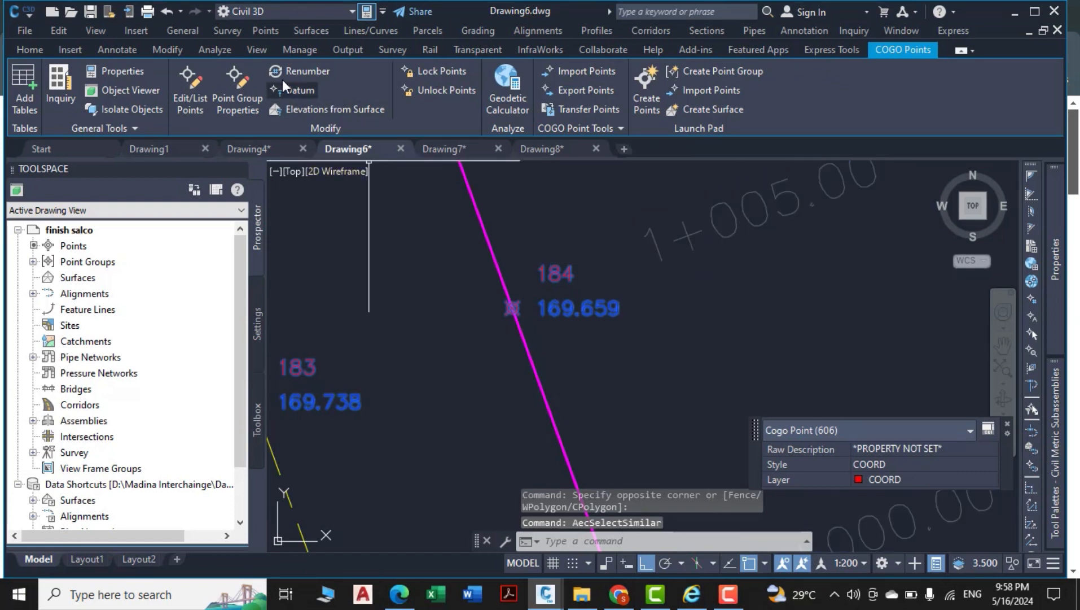
- Apply a datum elevation change of -.20 to the selected COGO points, clear the selection and check point 183
left_click(294, 96)
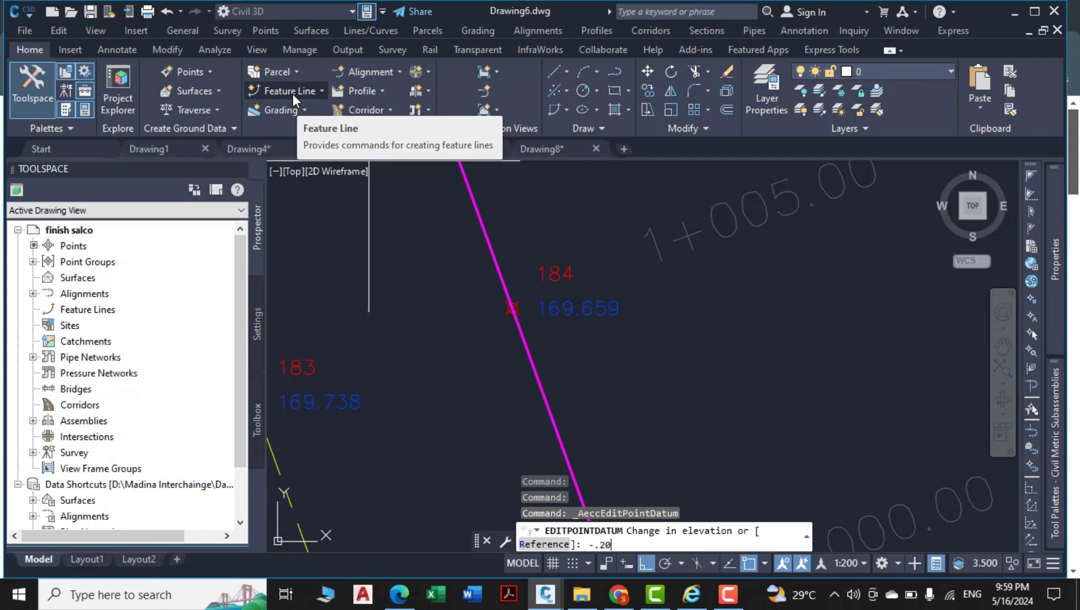
key("Return")
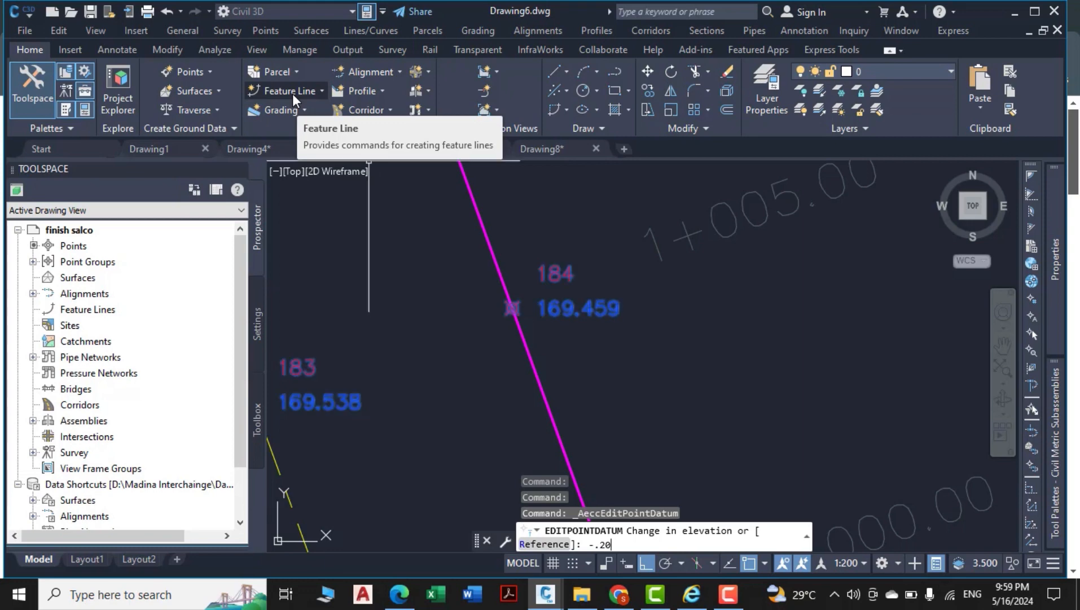
key("Escape")
scroll(475, 371, "down", 3)
middle_click_drag(448, 383, 523, 343)
scroll(521, 344, "up", 4)
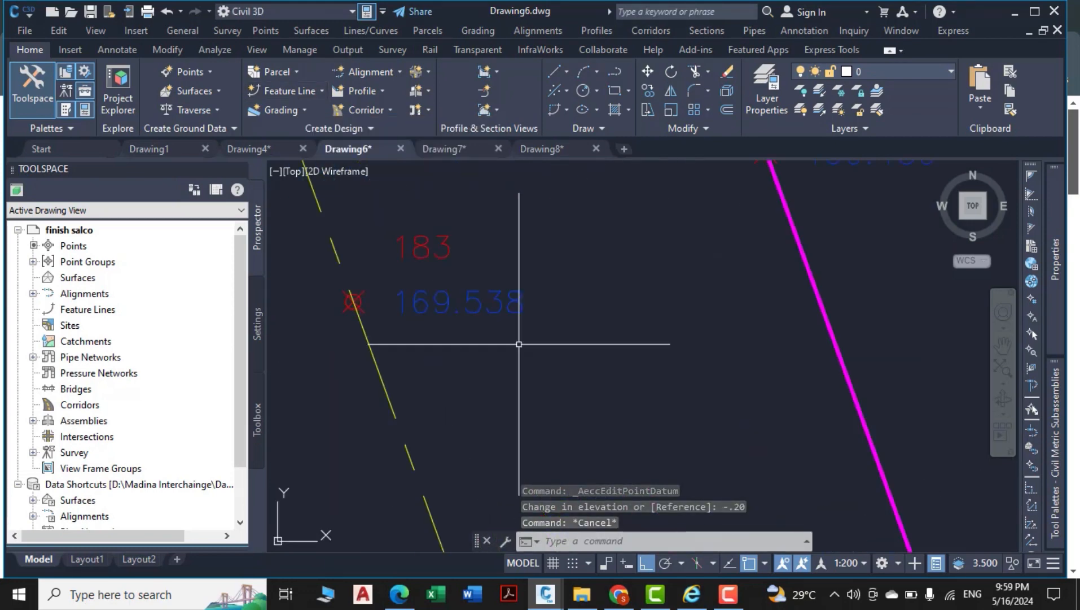
- Return to the secondary road's typical cross section and review the asphalt, base course and sub base layers with their thickness labels
scroll(535, 368, "down", 10)
middle_click_drag(559, 374, 841, 362)
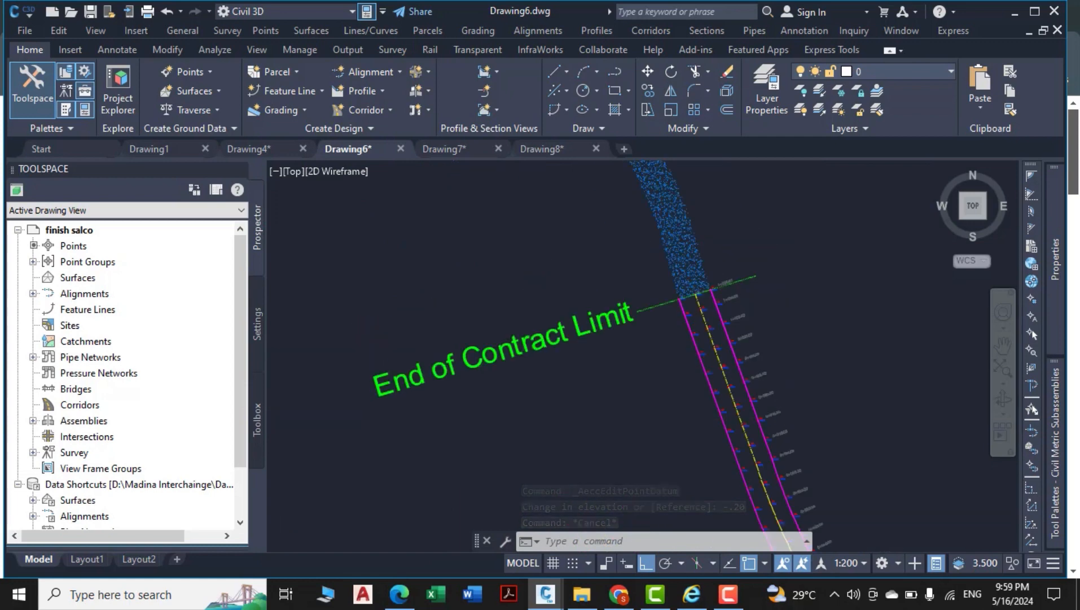
scroll(736, 336, "up", 2)
scroll(627, 363, "down", 4)
middle_click_drag(624, 362, 910, 416)
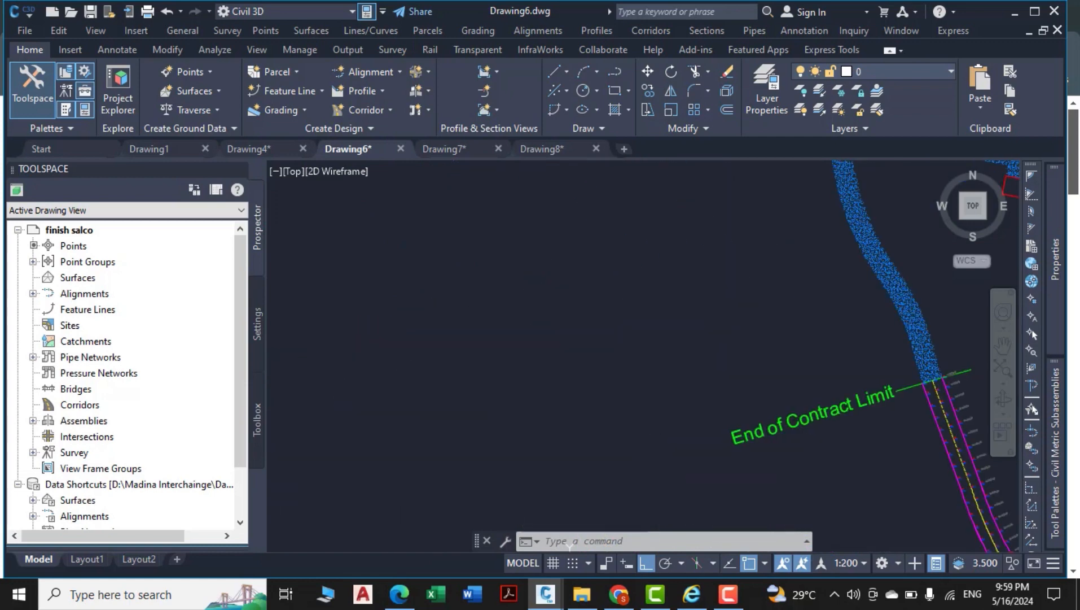
scroll(830, 350, "down", 6)
middle_click_drag(768, 300, 663, 415)
middle_click_drag(559, 295, 687, 275)
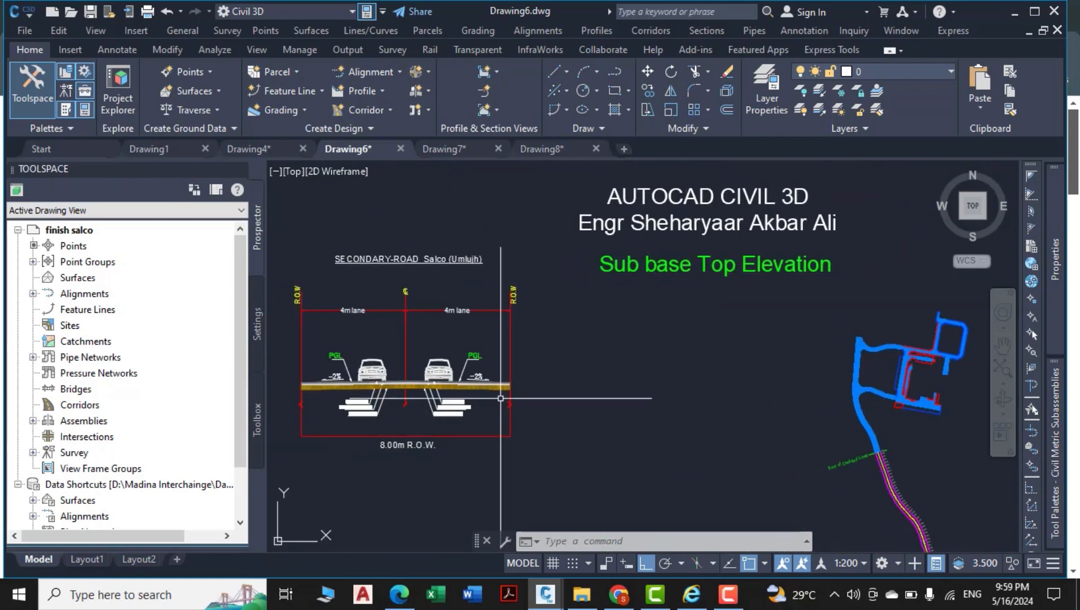
scroll(480, 401, "up", 4)
middle_click_drag(495, 394, 571, 402)
scroll(512, 377, "up", 4)
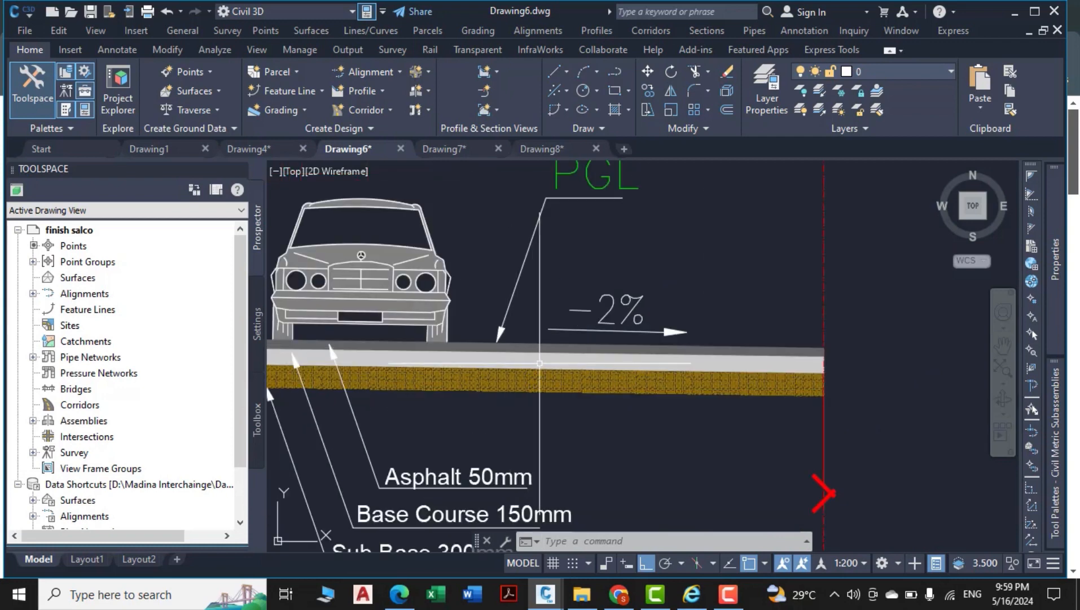
mouse_move(517, 351)
middle_mouse_down()
mouse_move(612, 362)
mouse_move(681, 272)
middle_mouse_up()
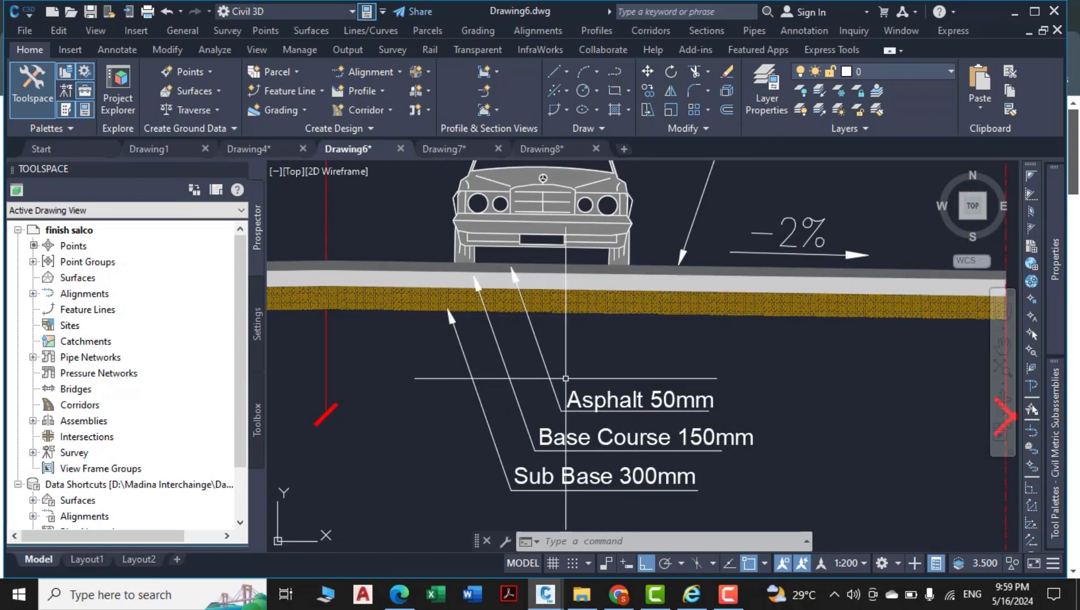
scroll(572, 315, "up", 2)
- Go back to the road points near the End of Contract Limit and select COGO point 184 at station 1+005.00
scroll(580, 332, "down", 13)
middle_click_drag(709, 395, 729, 402)
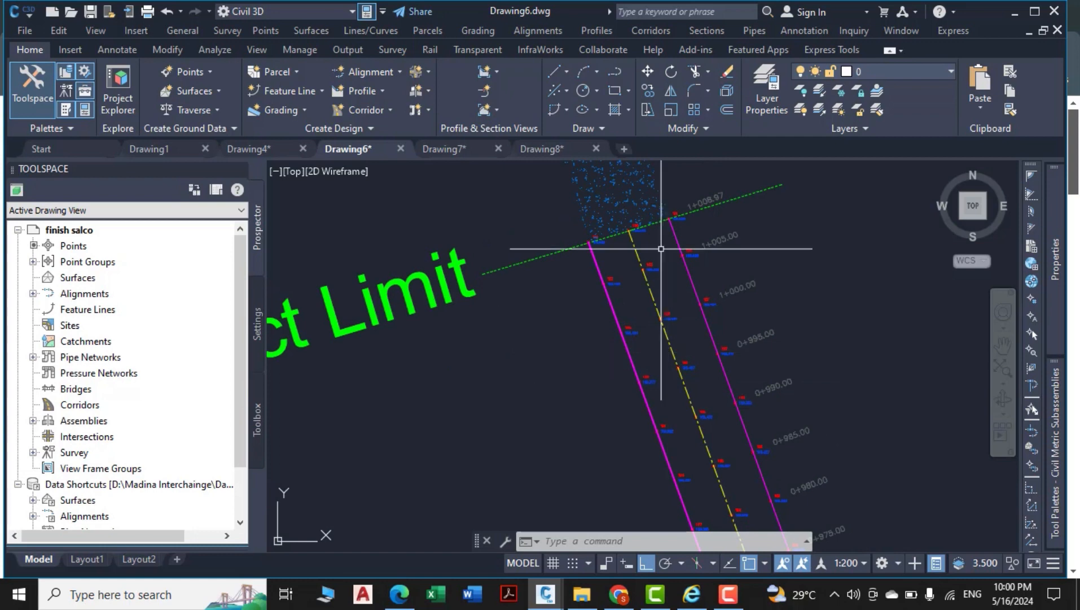
scroll(661, 248, "up", 6)
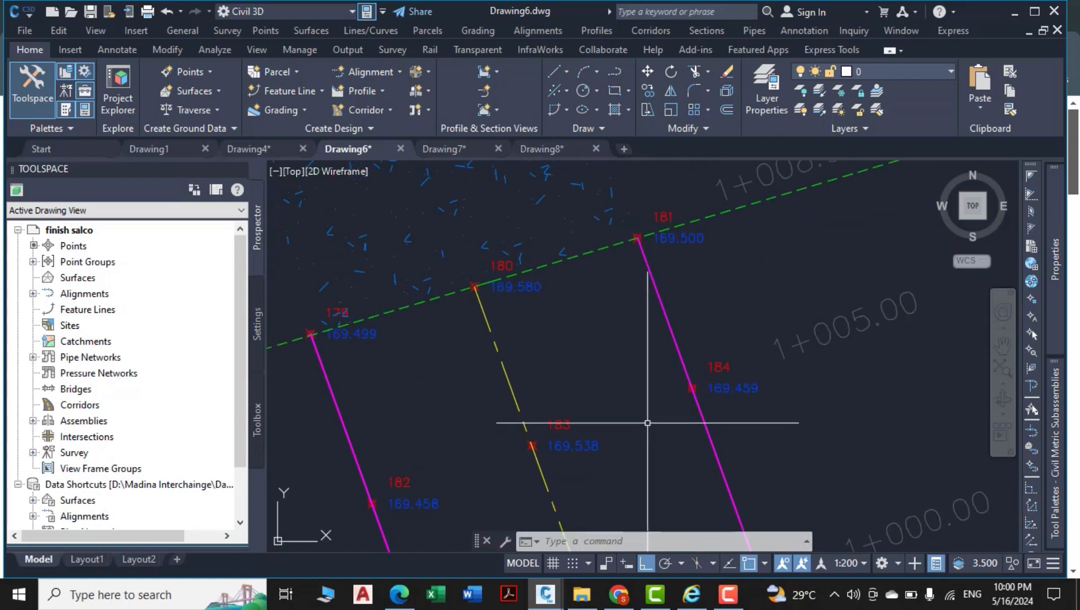
scroll(714, 370, "up", 4)
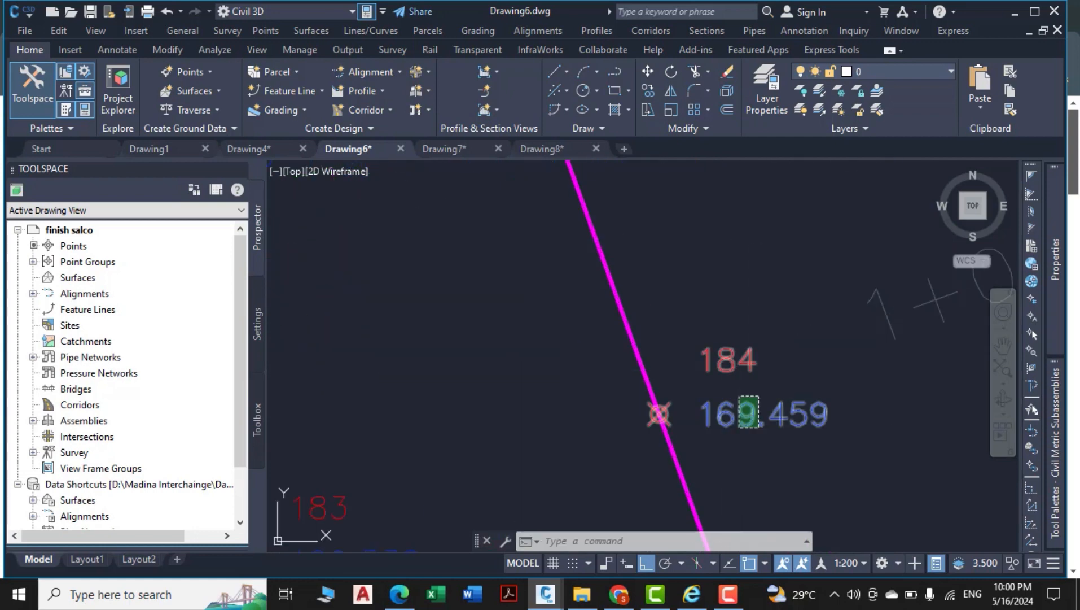
left_click(739, 427)
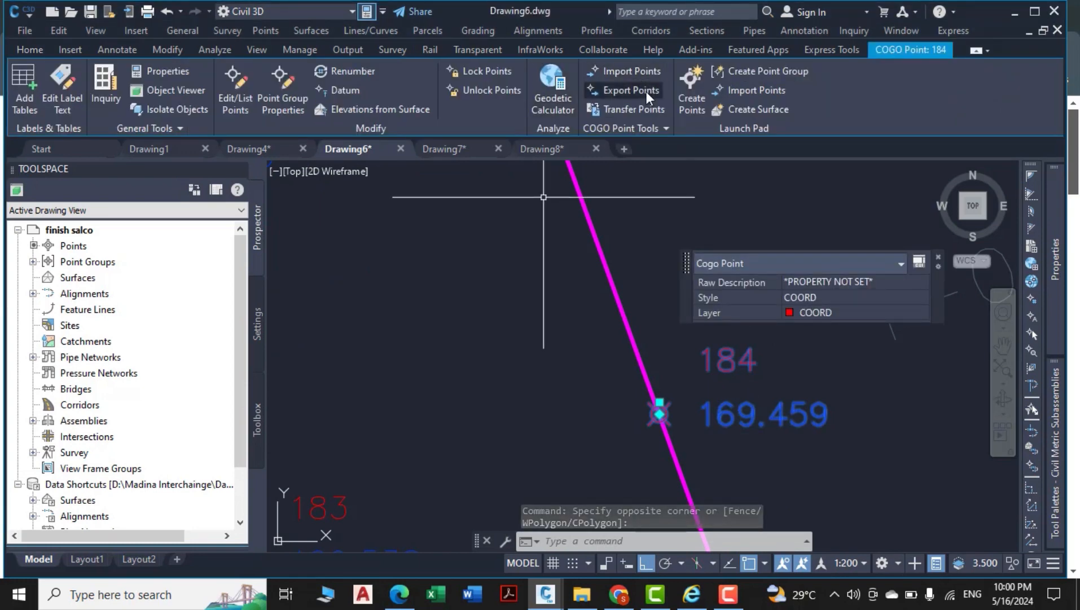
- Export the COGO points to a CSV file named "sub base top" directly on drive D
left_click(647, 91)
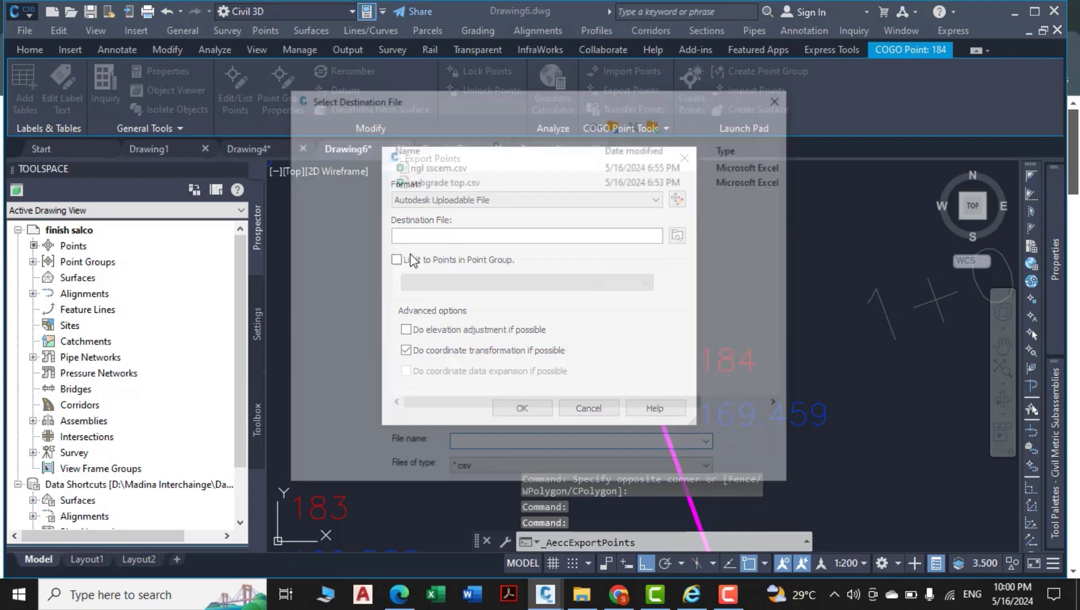
left_click(574, 124)
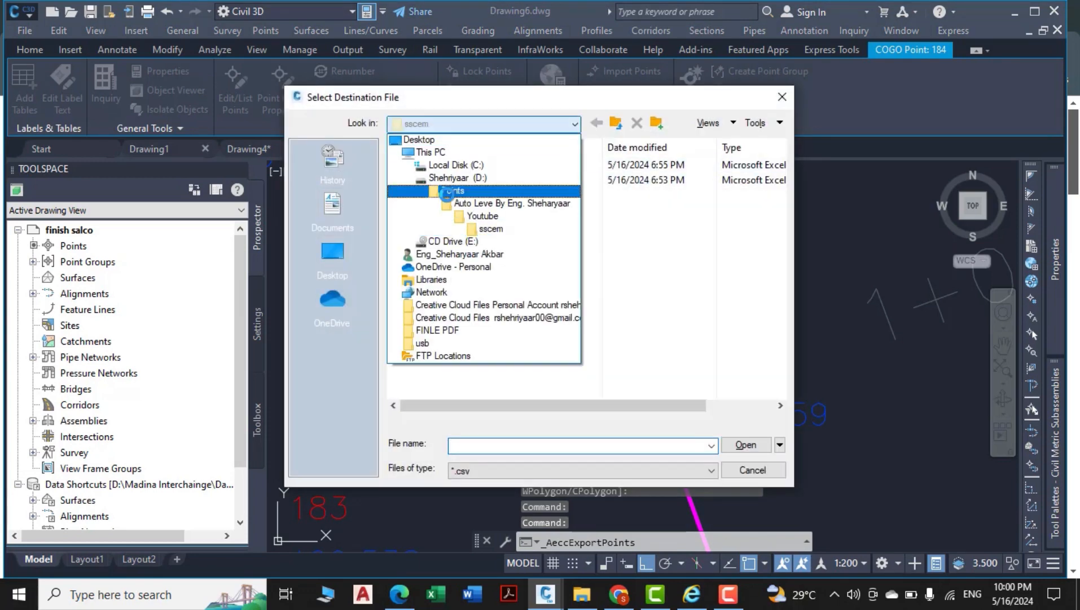
left_click(479, 174)
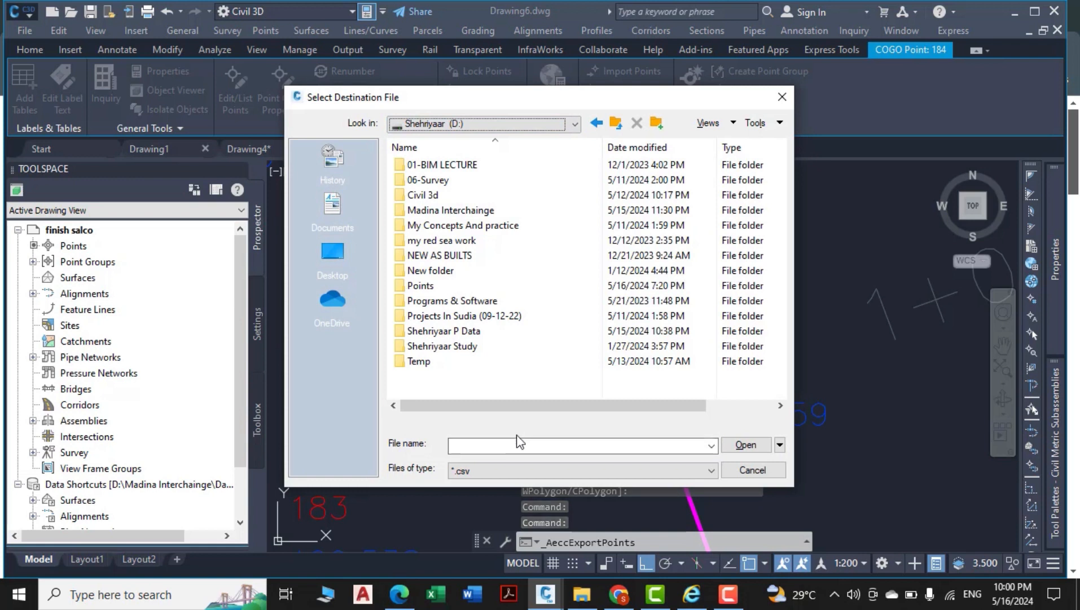
type("sub base top")
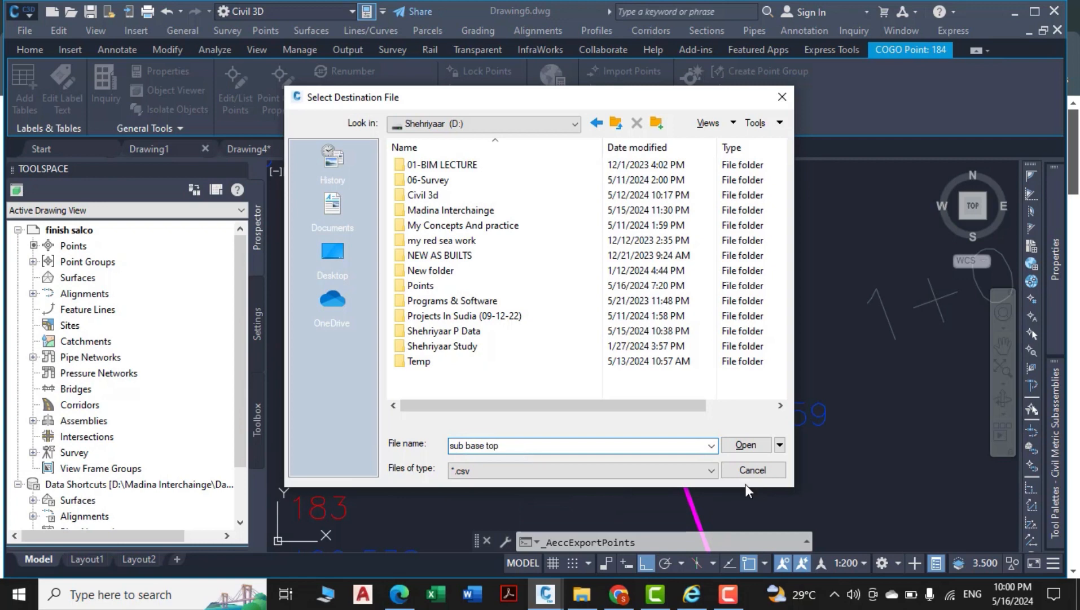
left_click(744, 445)
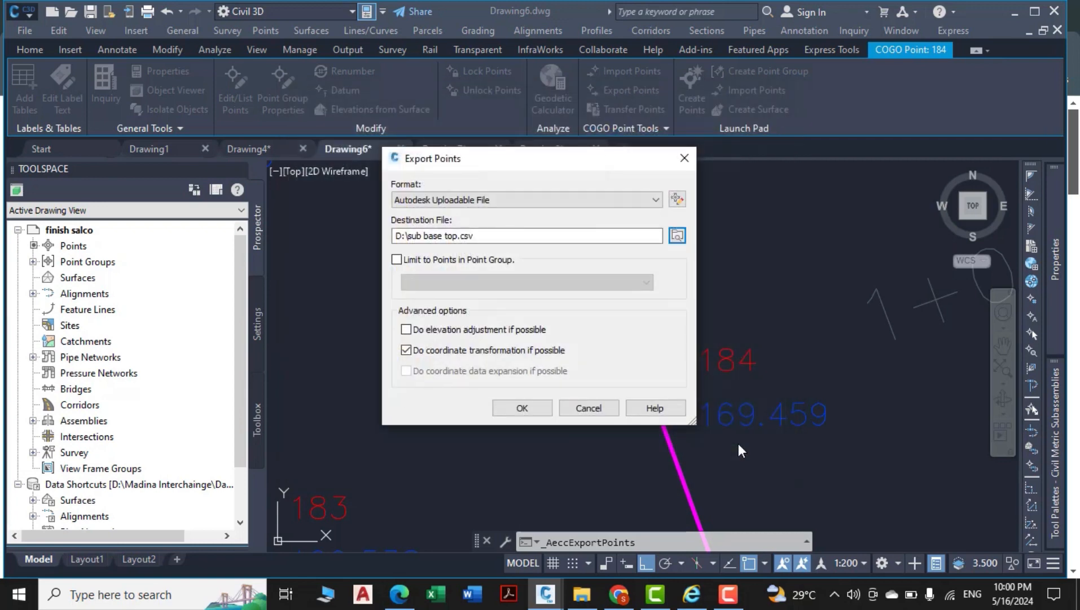
left_click(542, 408)
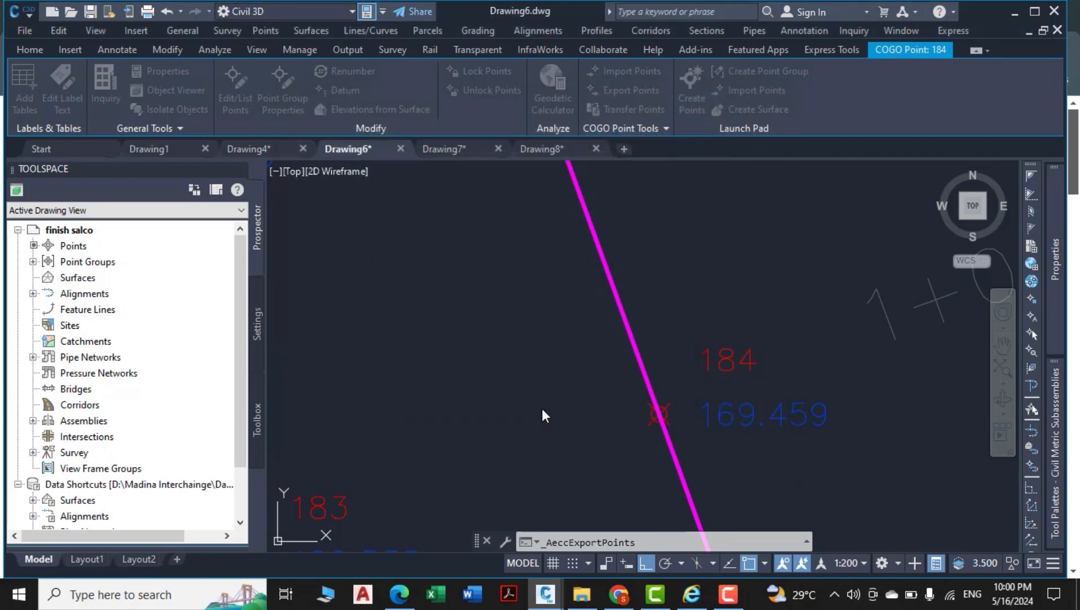
- Open the exported sub base top.csv in Excel and copy all of its point rows in columns A to D
left_click(581, 595)
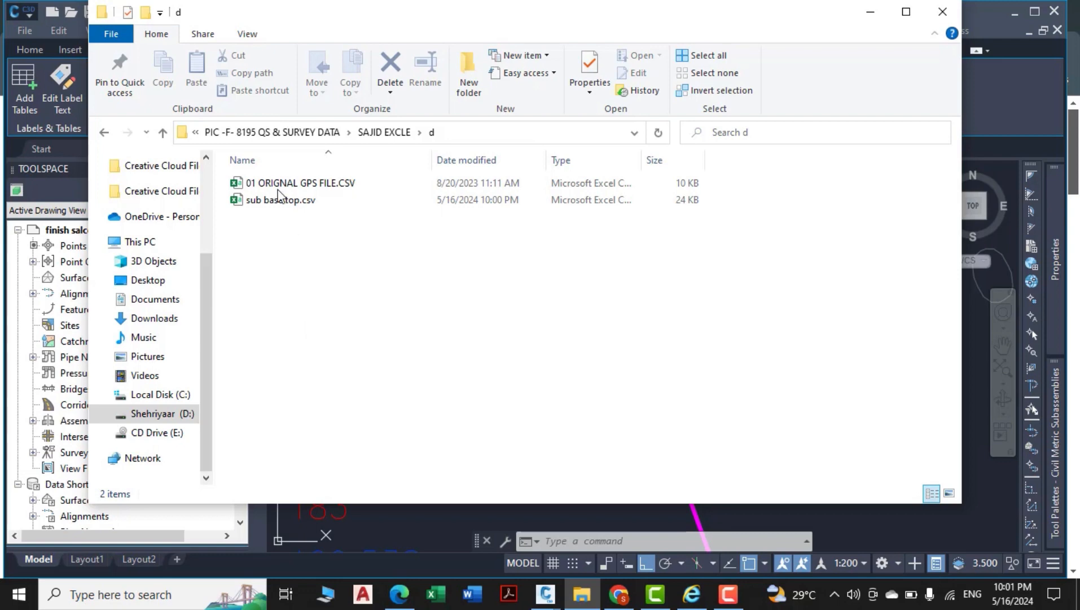
double_click(294, 199)
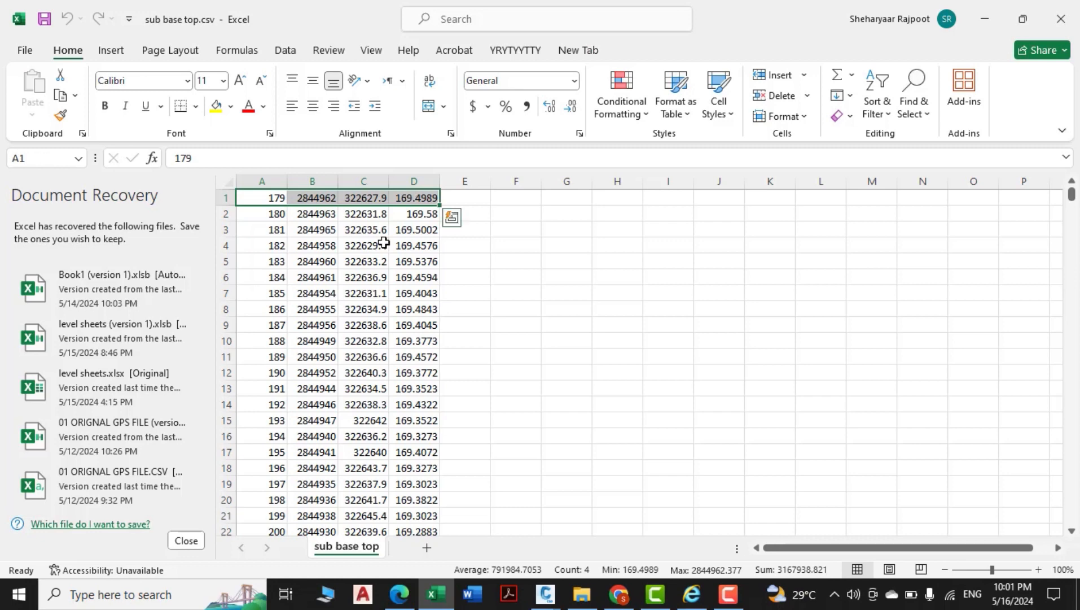
key("ctrl+shift+Down")
key("ctrl+c")
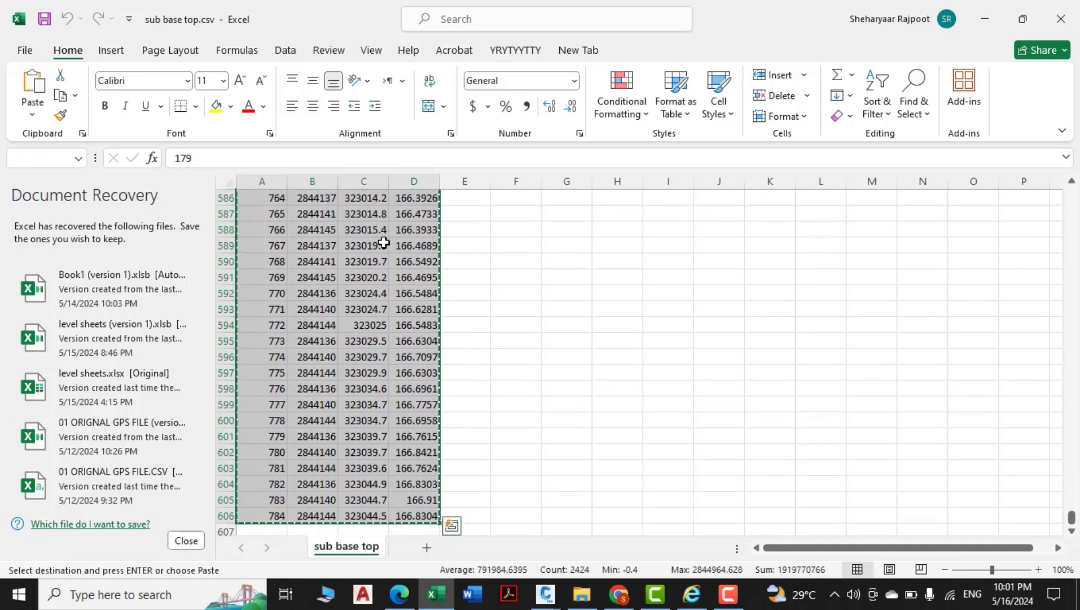
- Open 01 ORIGNAL GPS FILE.CSV and paste the copied point rows below its existing data, starting at cell A61
left_click(979, 10)
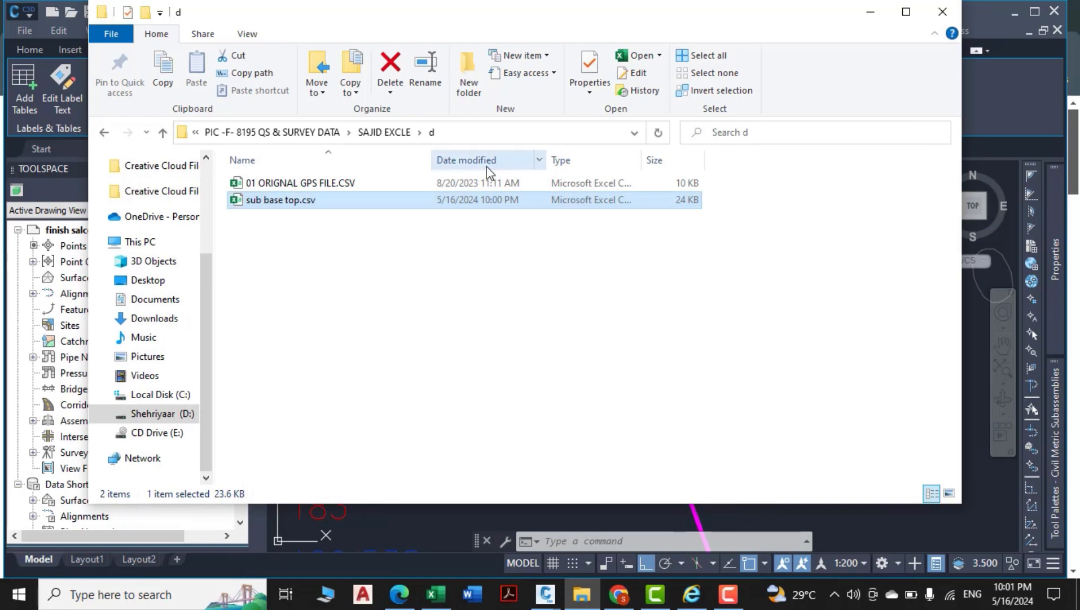
left_click(364, 184)
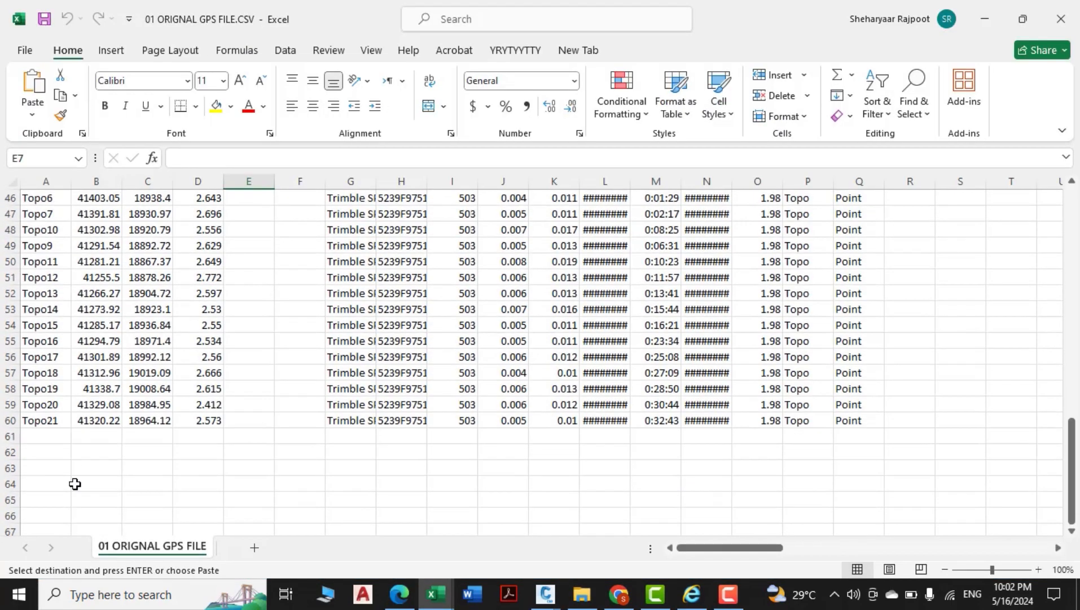
left_click(40, 438)
key("ctrl+v")
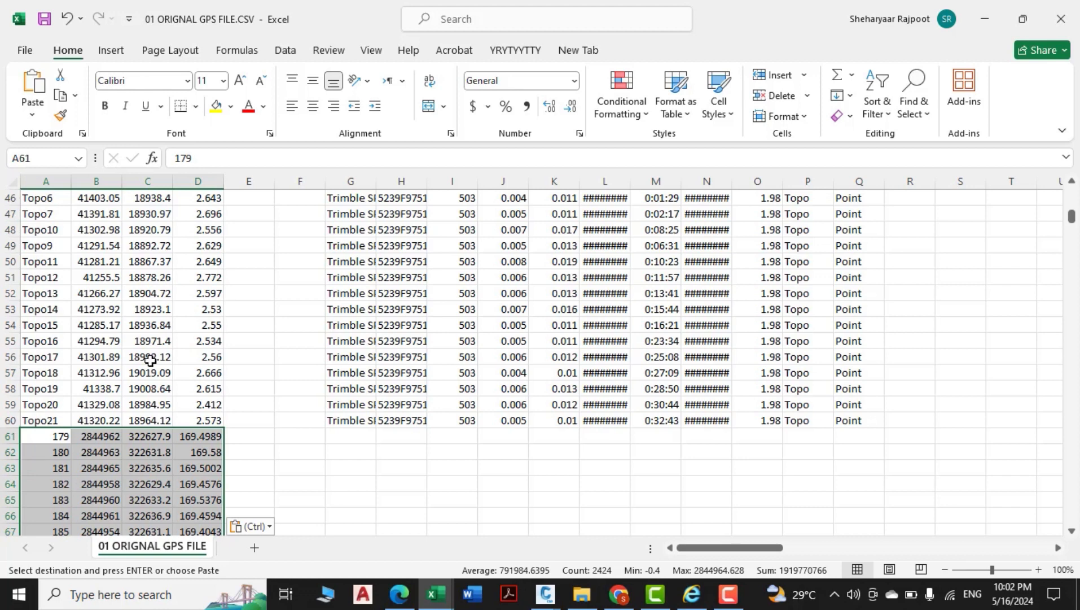
scroll(150, 360, "down", 20)
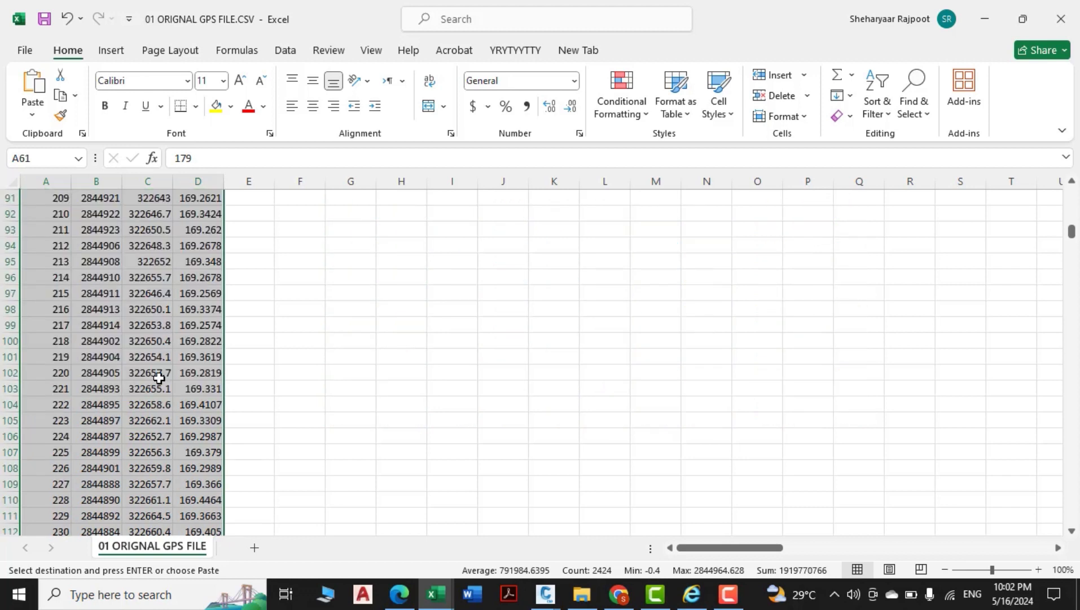
- Save the combined sheet as a new comma-delimited CSV file named "sab base to" in folder d
left_click(19, 50)
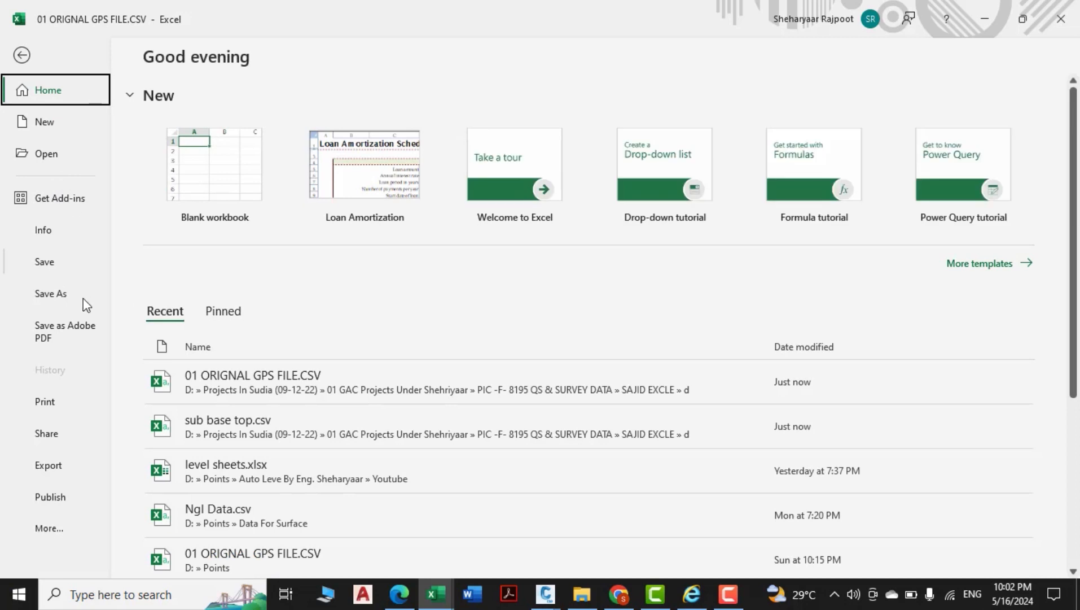
left_click(73, 294)
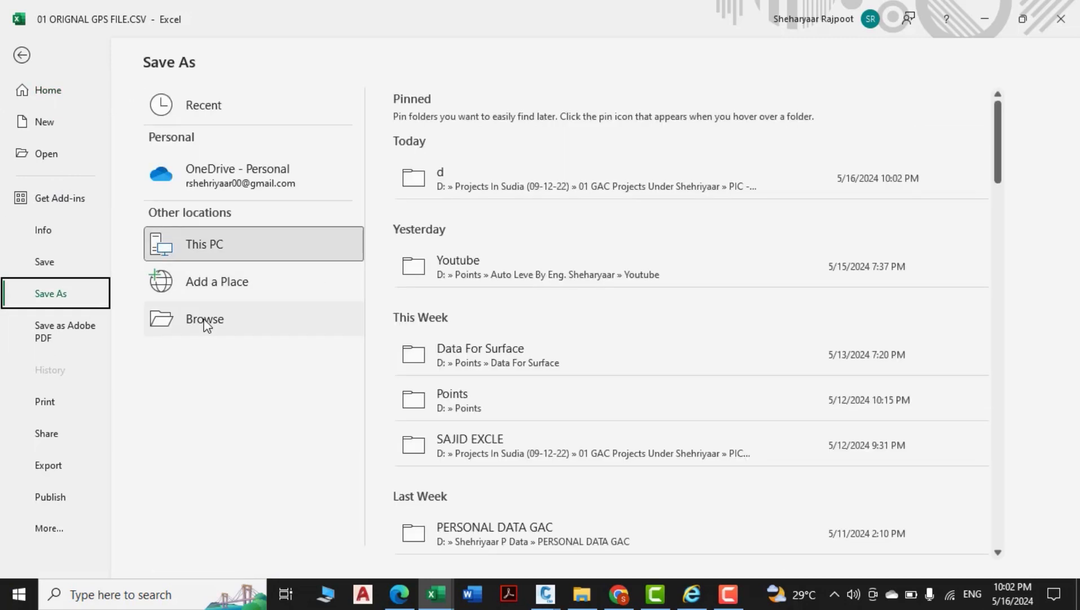
left_click(206, 320)
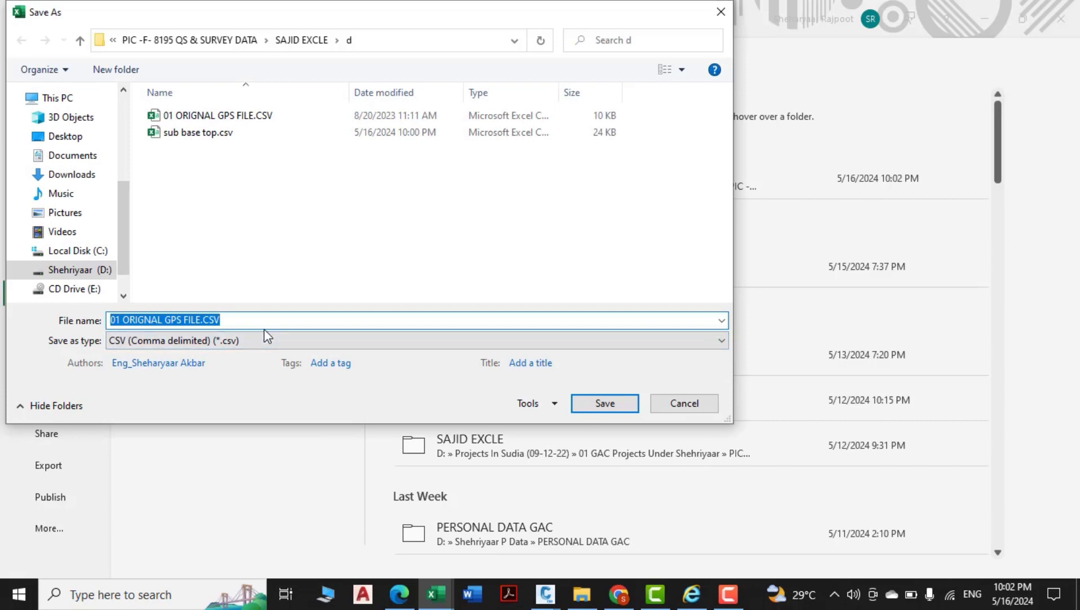
type("sab base to")
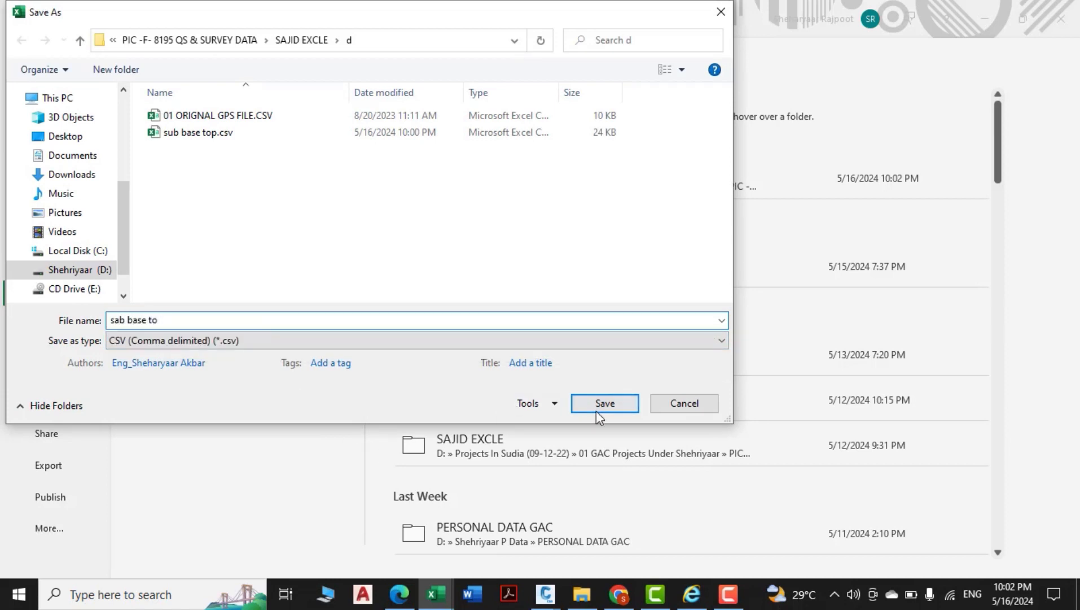
left_click(600, 403)
- Switch back to Civil 3D, clear the point selection and review the road alignment and the typical cross section's layers
key("alt+Tab")
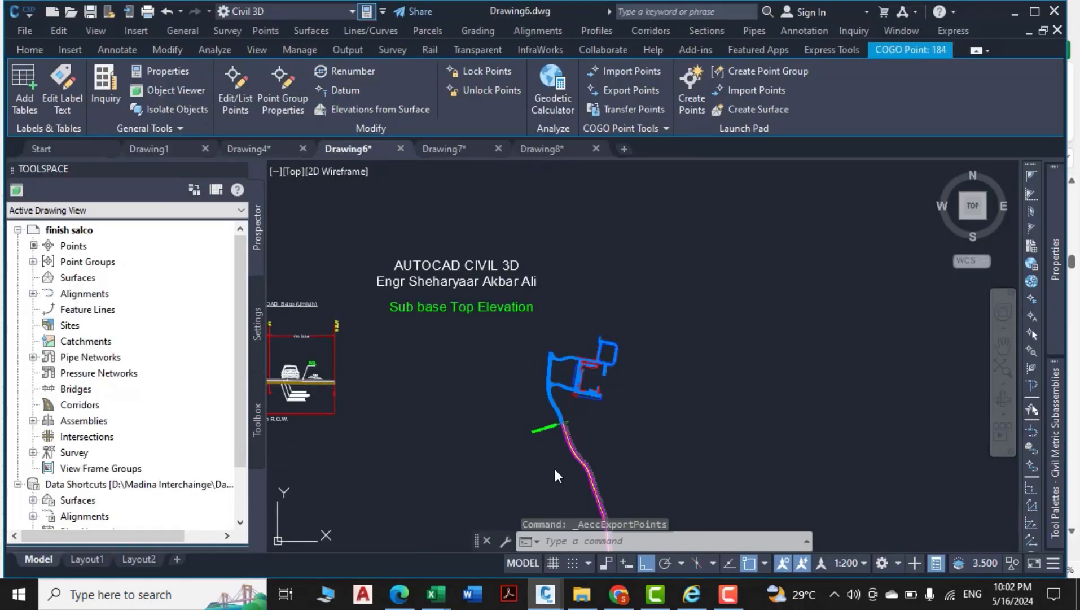
key("Escape")
scroll(559, 457, "up", 6)
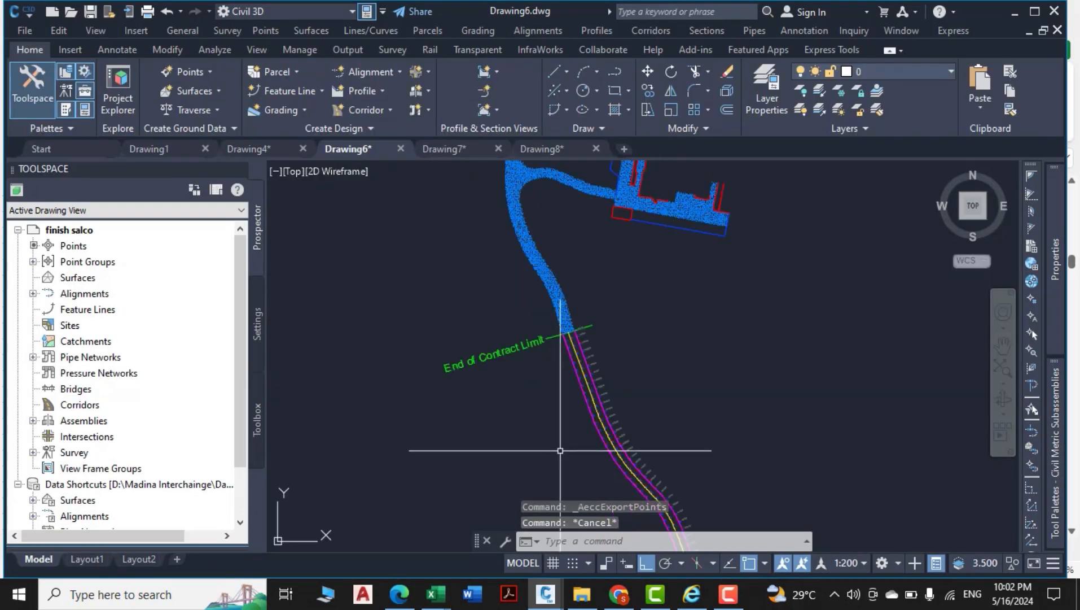
scroll(559, 450, "down", 8)
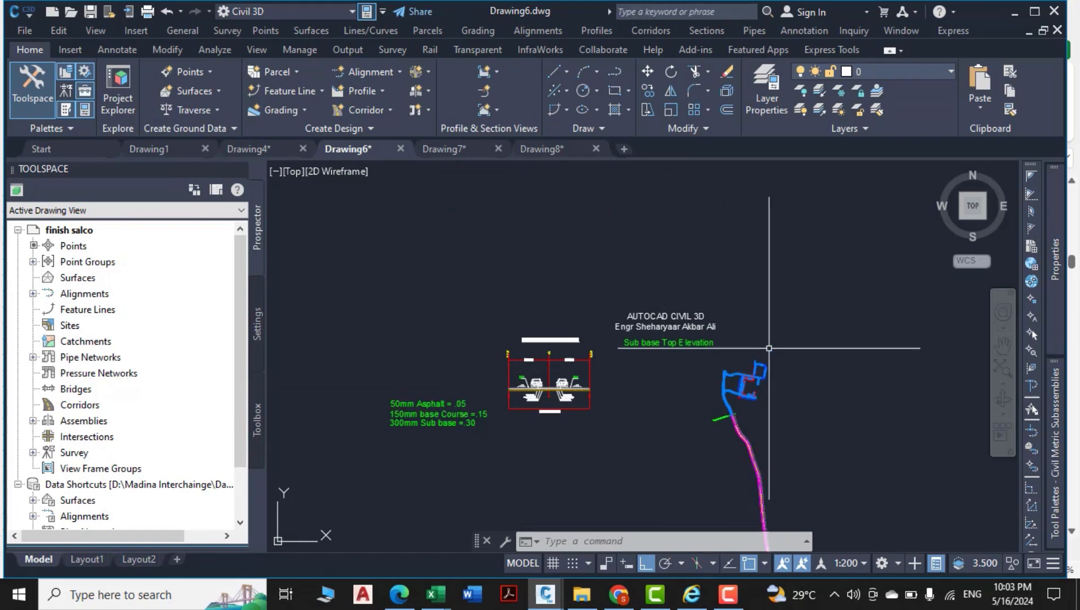
scroll(562, 395, "up", 10)
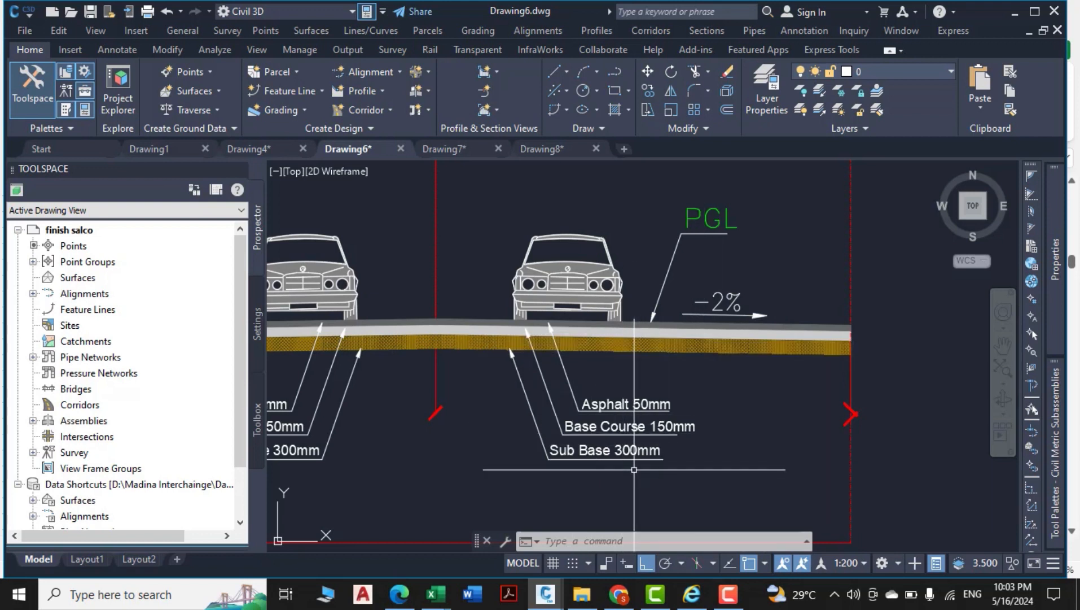
scroll(634, 470, "down", 10)
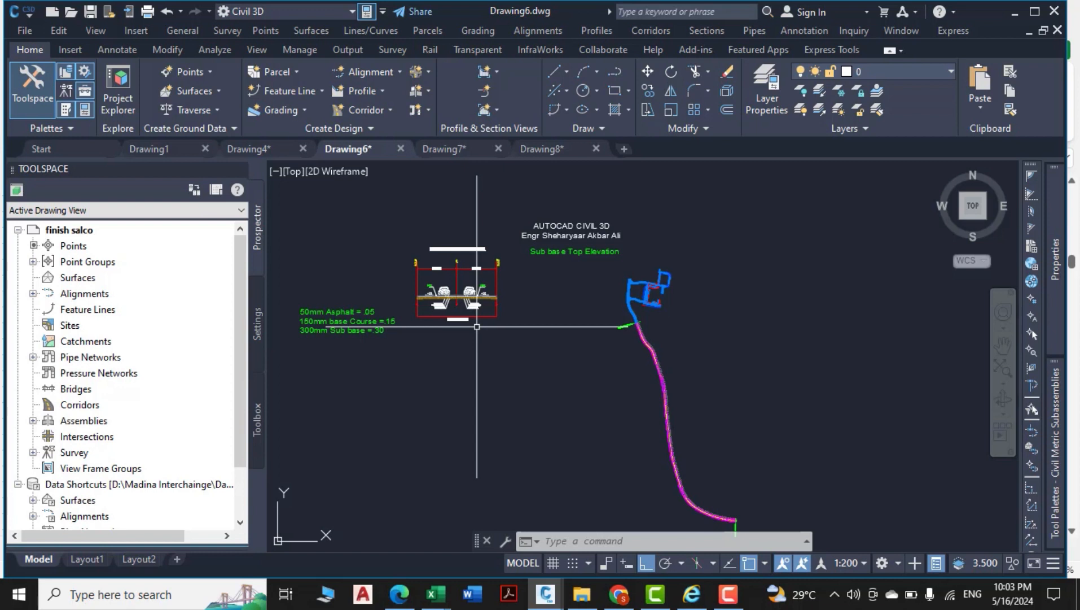
scroll(564, 407, "up", 2)
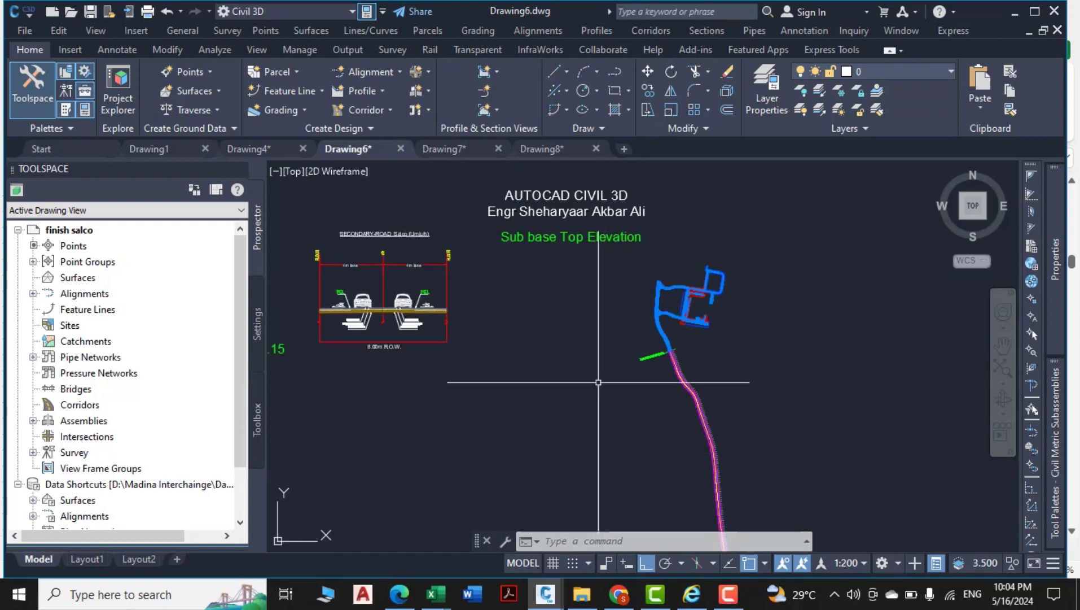